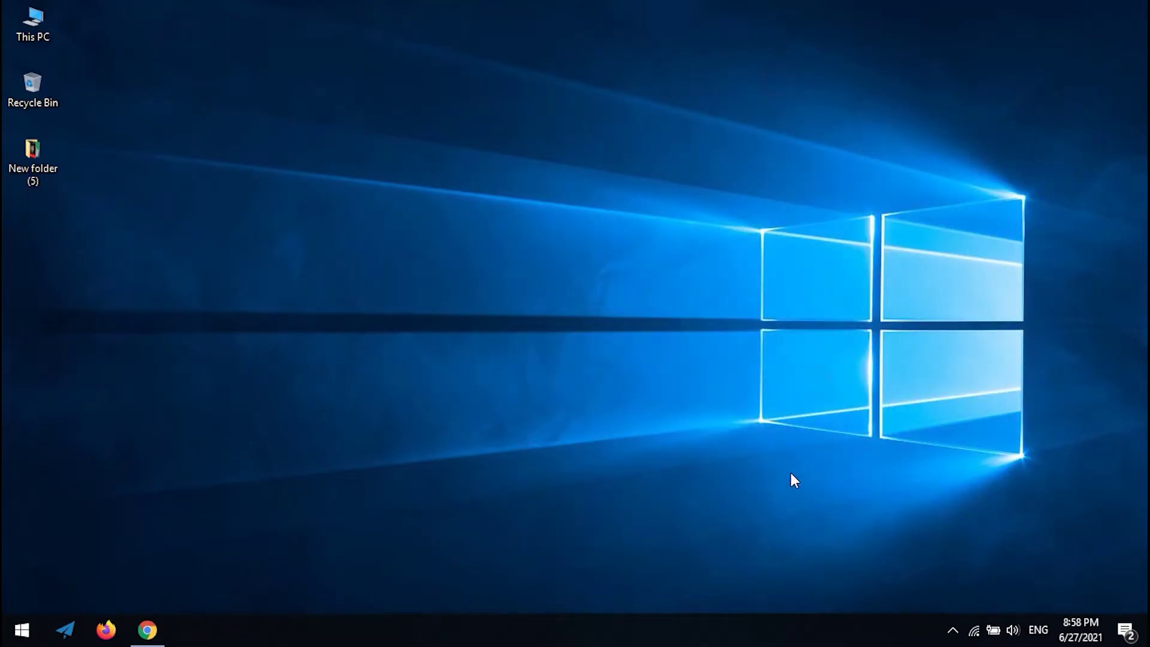
# From the taskbar network icon, go through Network and Sharing Center to the 15-adapter Network Connections list.
pyautogui.rightClick(977, 632)
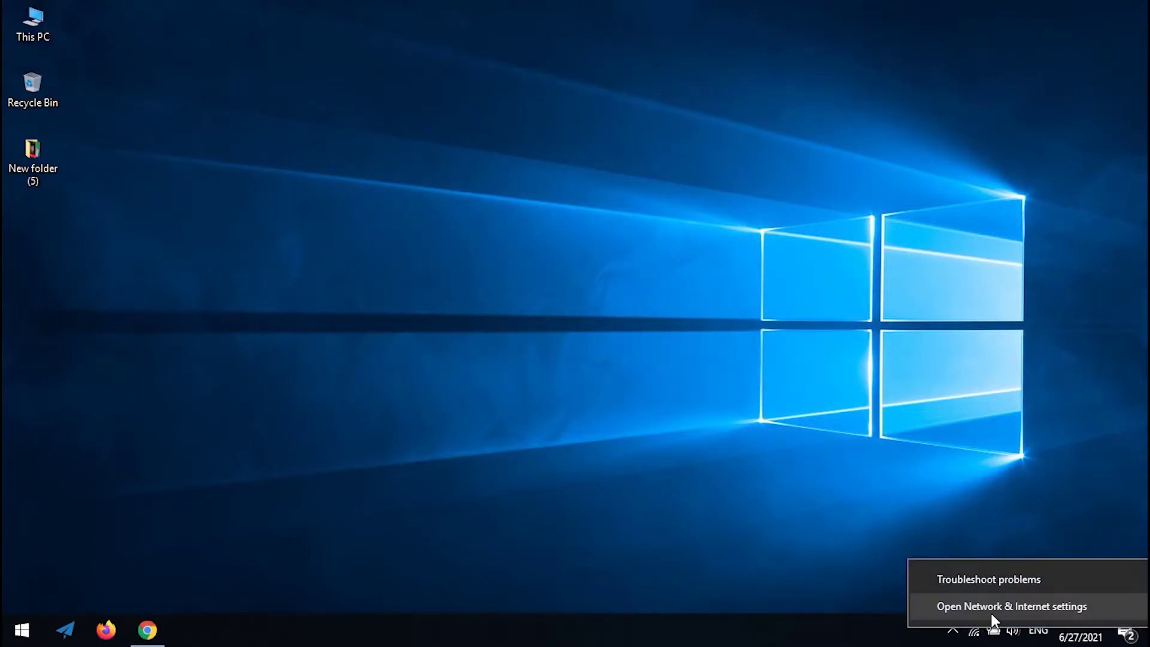
pyautogui.click(991, 611)
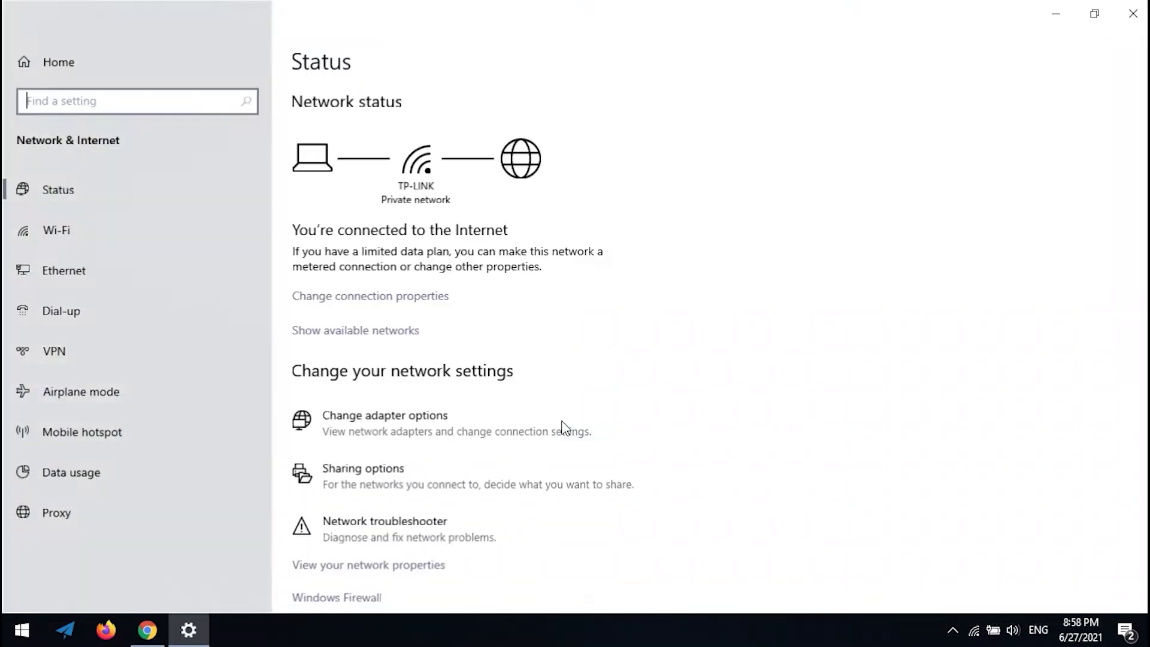
pyautogui.scroll(-2, 563, 419)
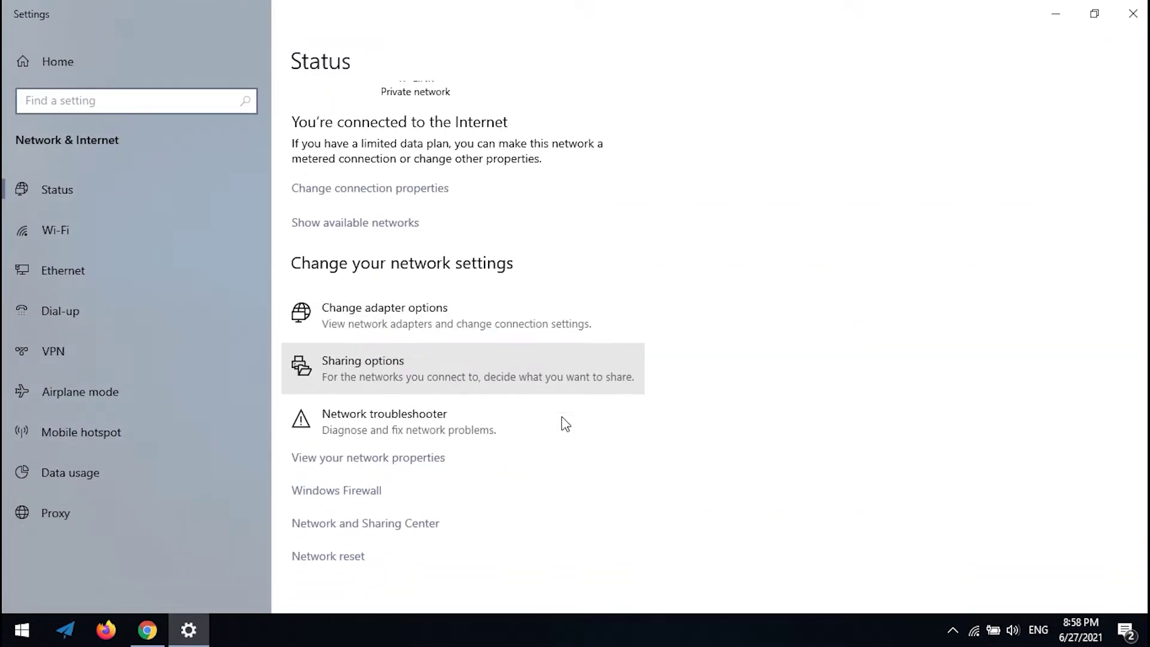
pyautogui.click(419, 528)
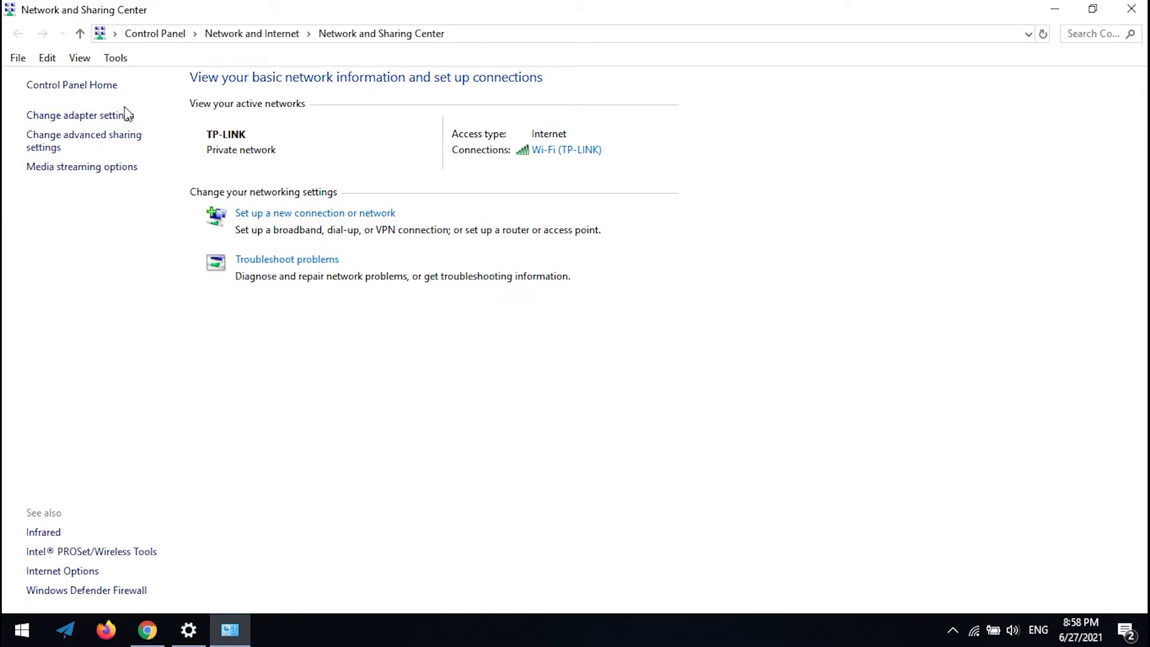
pyautogui.click(31, 116)
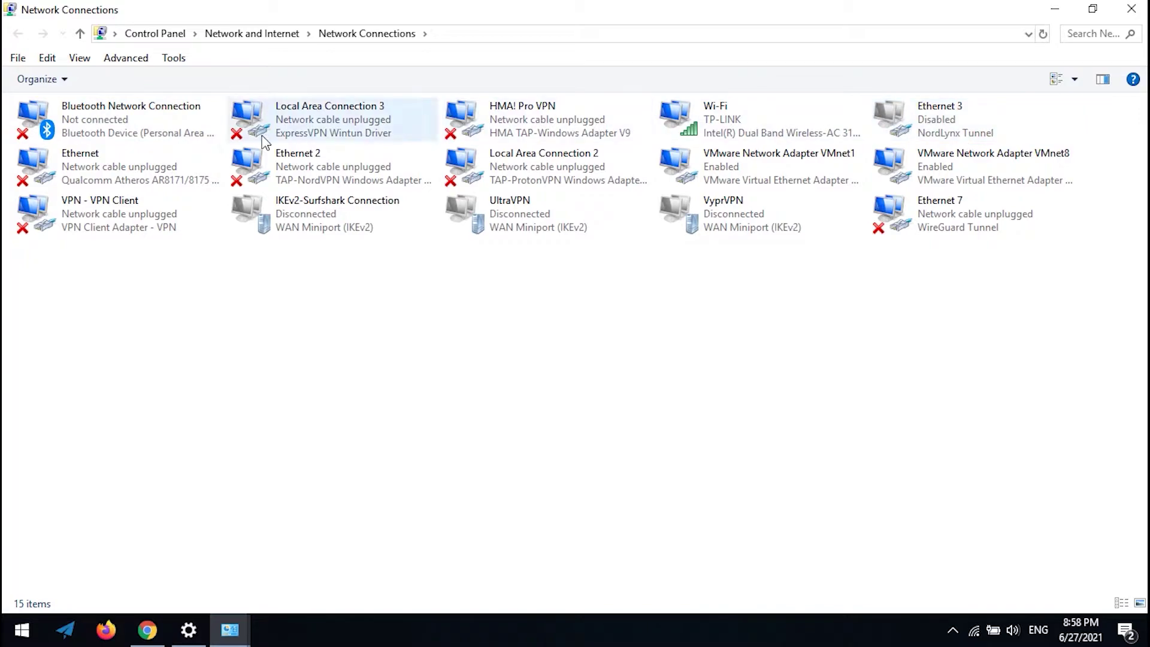
# Uncheck Internet Protocol Version 6 (TCP/IPv6) in the Ethernet adapter's properties and save.
pyautogui.click(81, 172)
pyautogui.rightClick(82, 174)
pyautogui.click(126, 333)
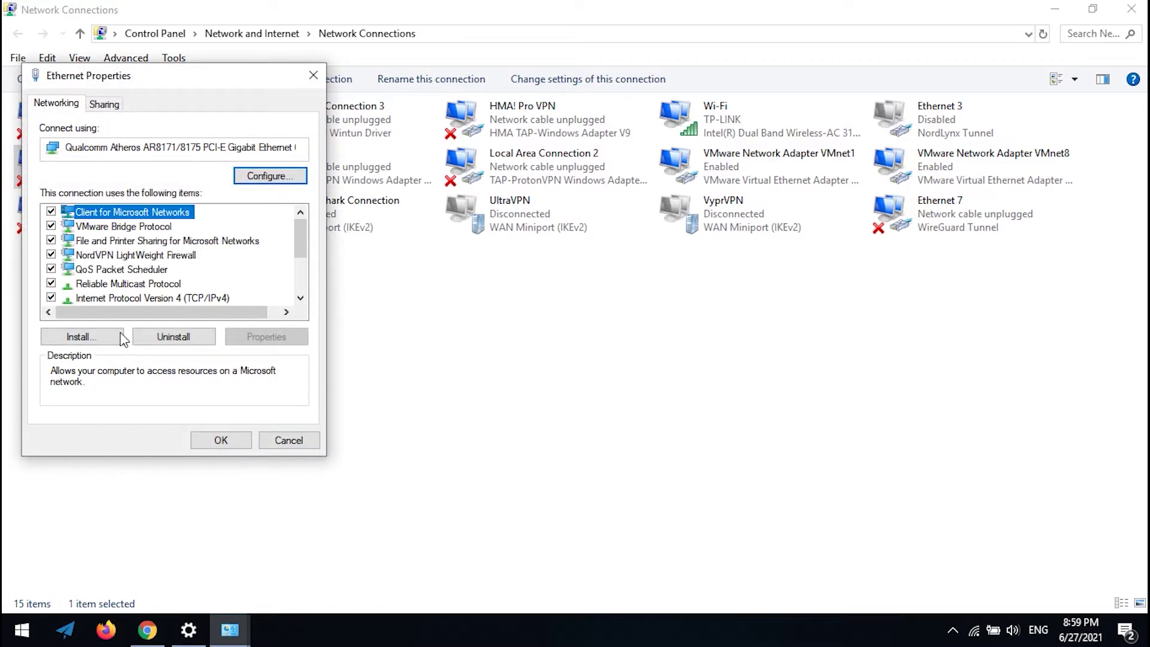
pyautogui.click(51, 212)
pyautogui.click(52, 226)
pyautogui.scroll(-2, 120, 258)
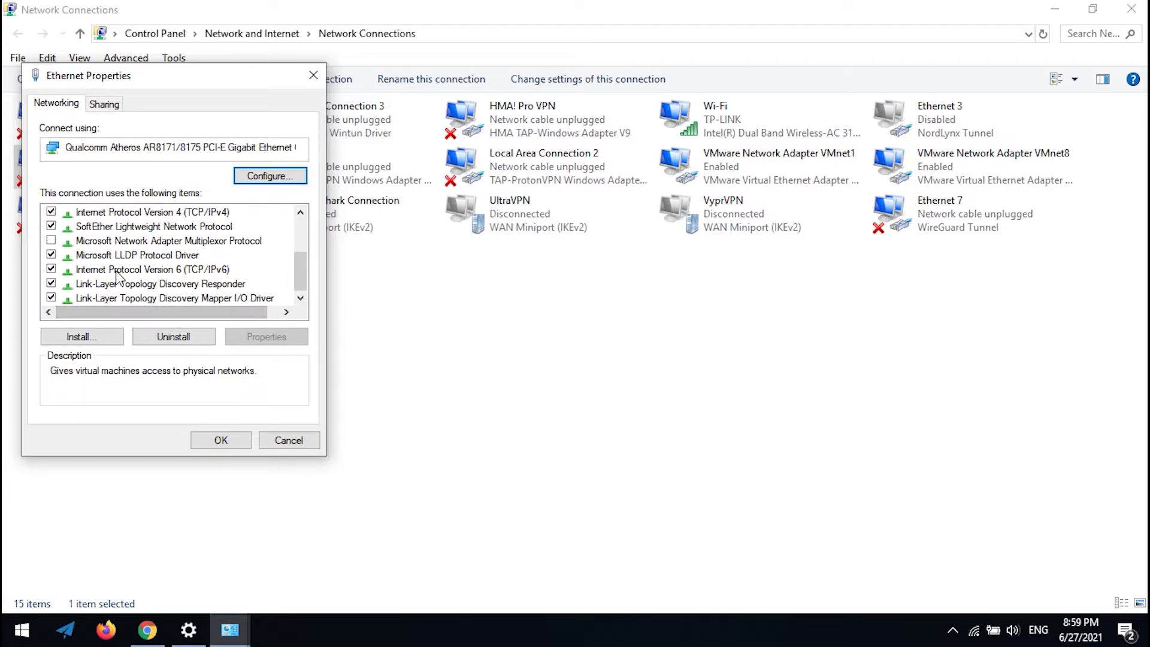
pyautogui.click(51, 269)
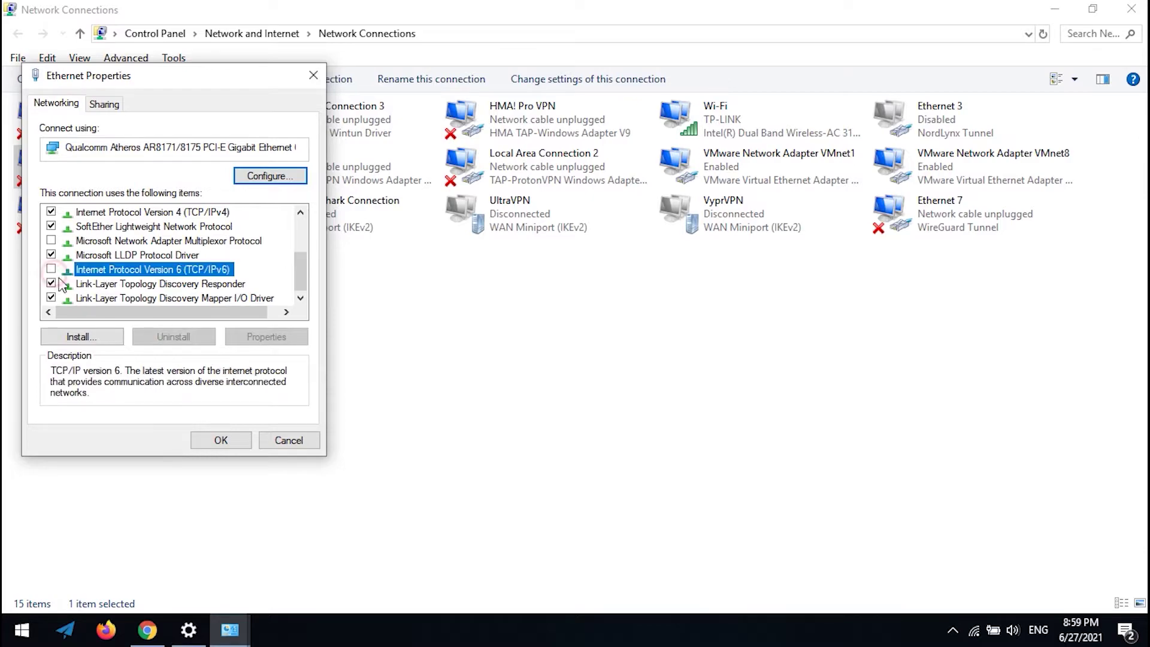
pyautogui.click(220, 440)
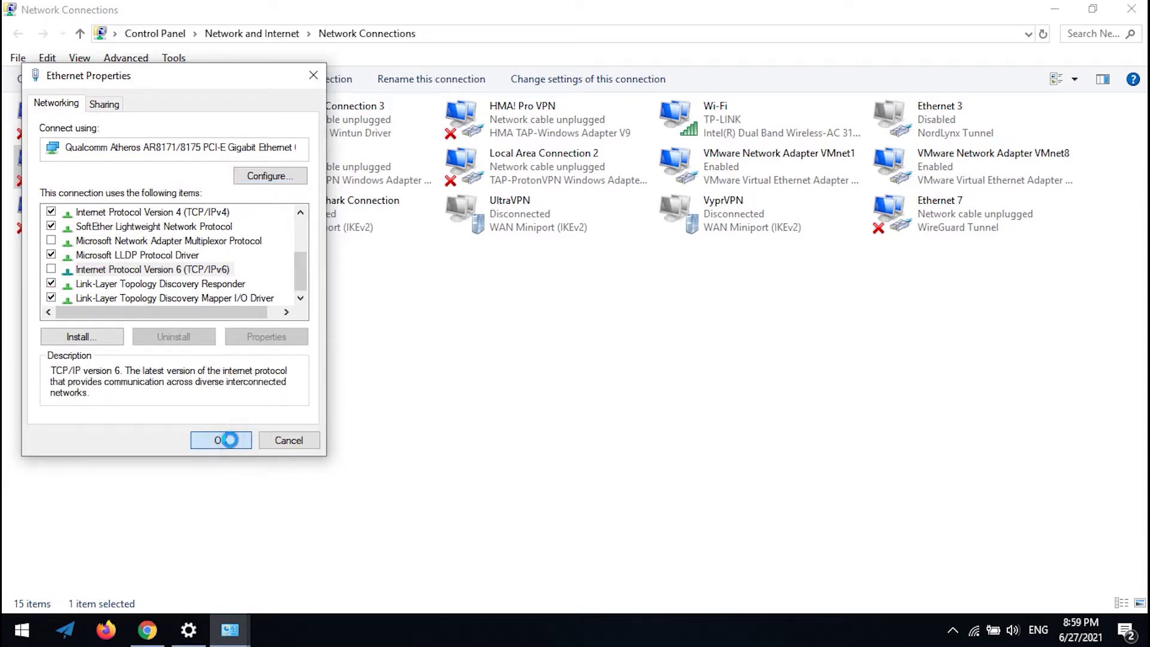
# Close the Network Connections and Network and Sharing Center windows.
pyautogui.click(233, 448)
pyautogui.click(1131, 9)
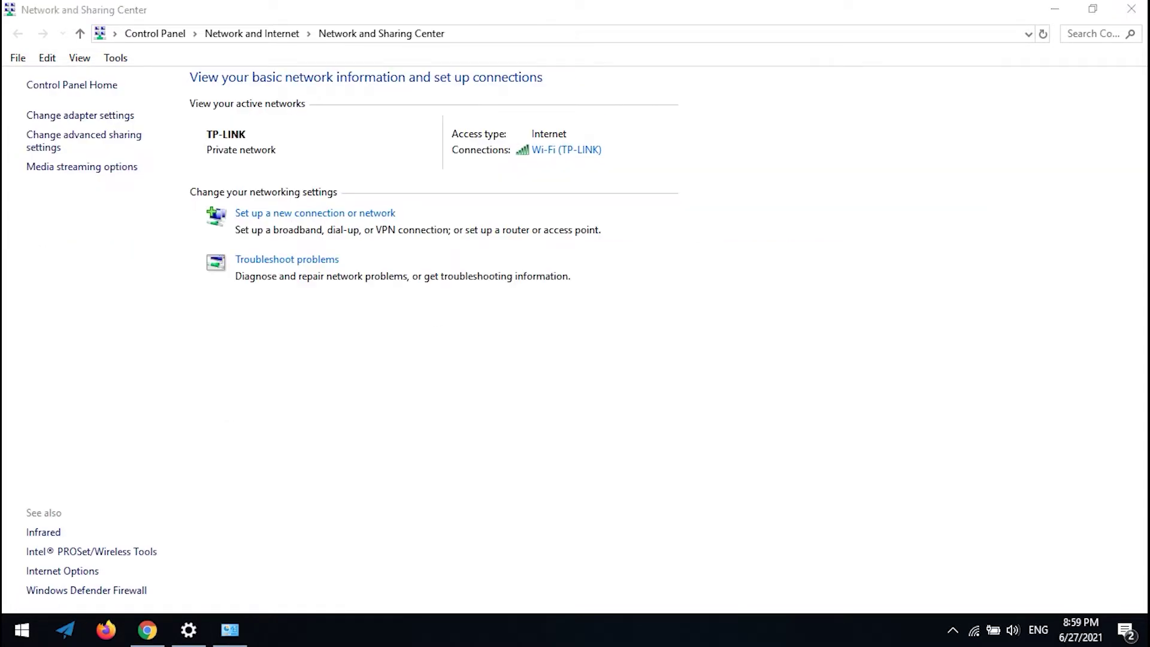
pyautogui.click(1132, 8)
pyautogui.click(1133, 13)
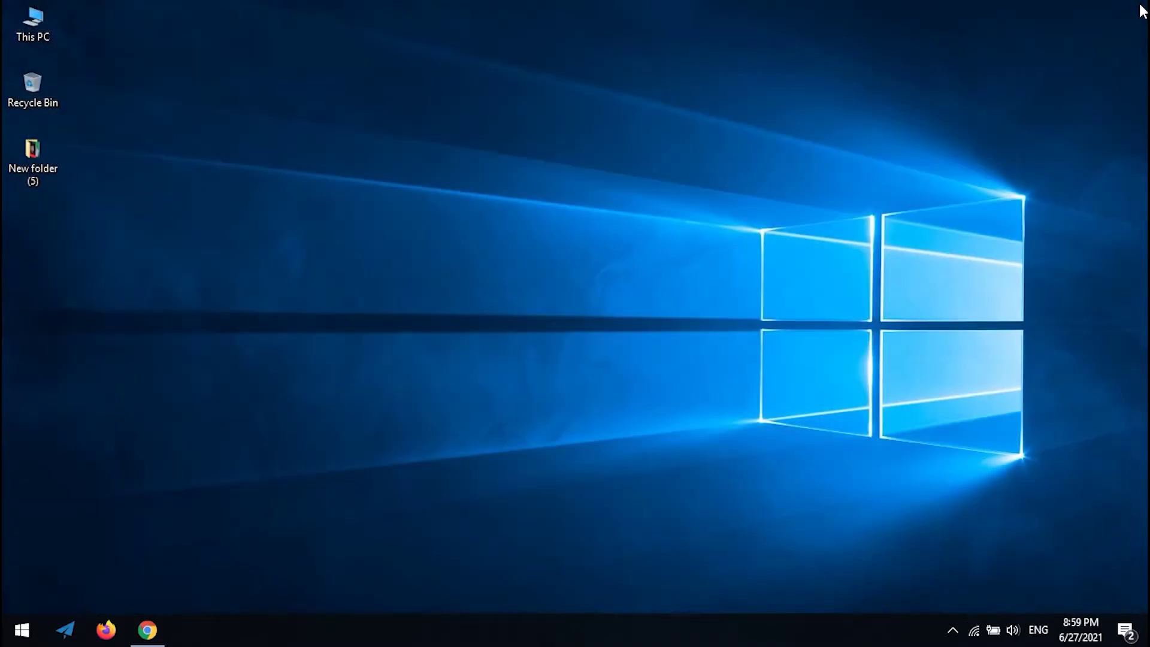
pyautogui.click(21, 630)
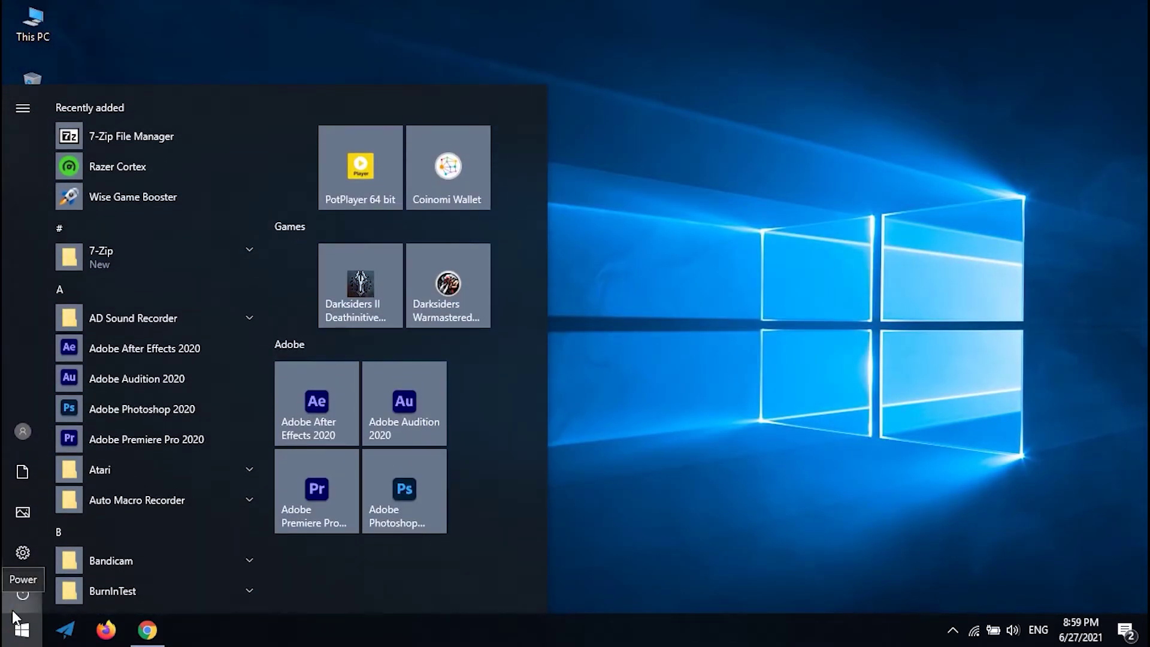
pyautogui.click(23, 594)
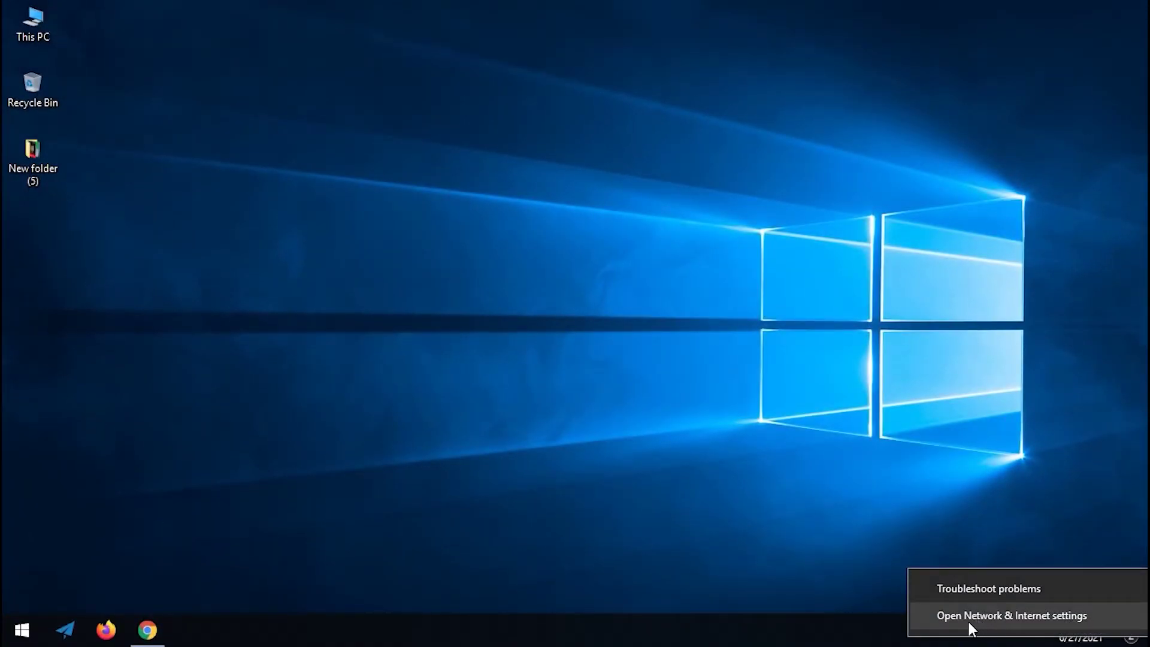
pyautogui.click(1011, 623)
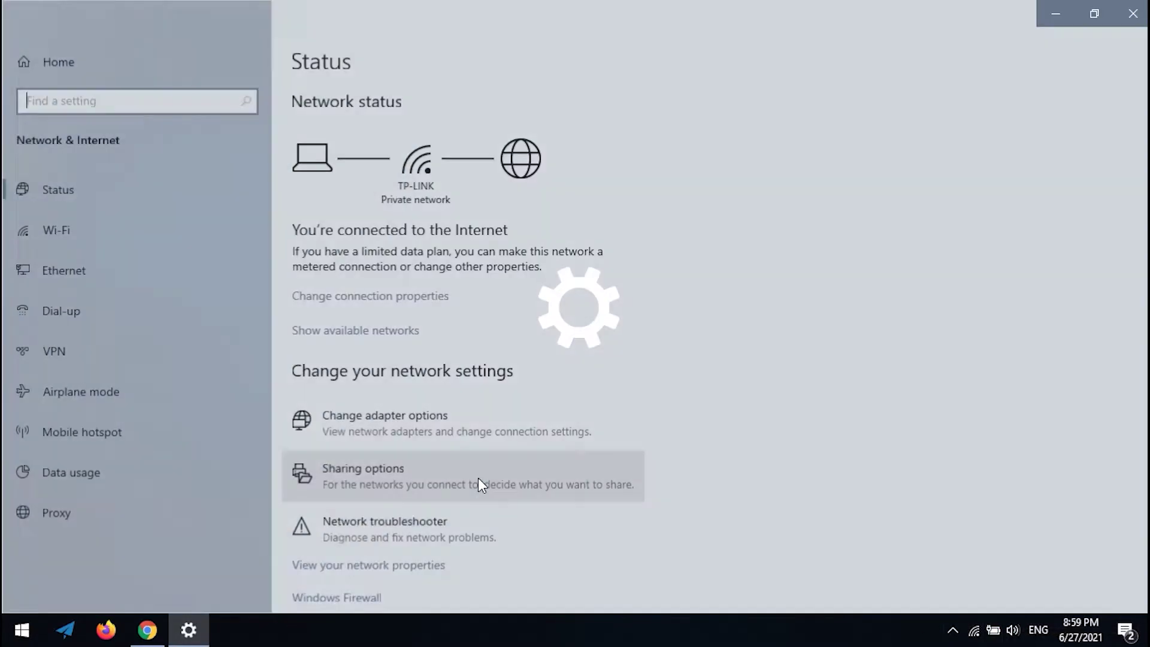
pyautogui.scroll(-2, 480, 484)
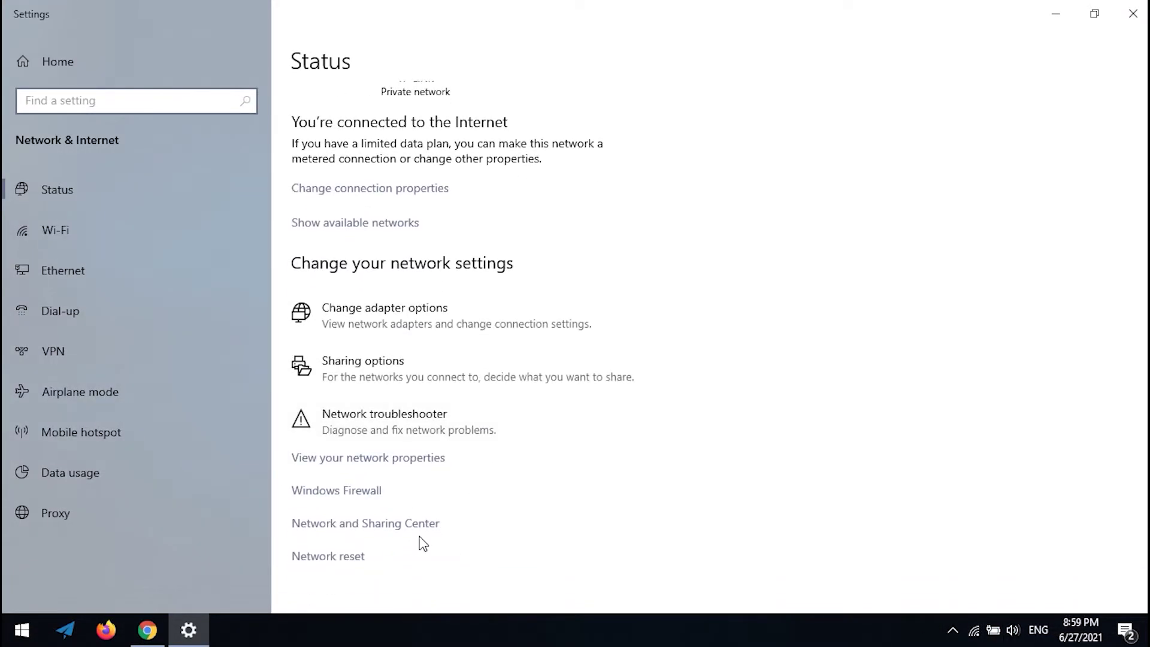
pyautogui.click(311, 524)
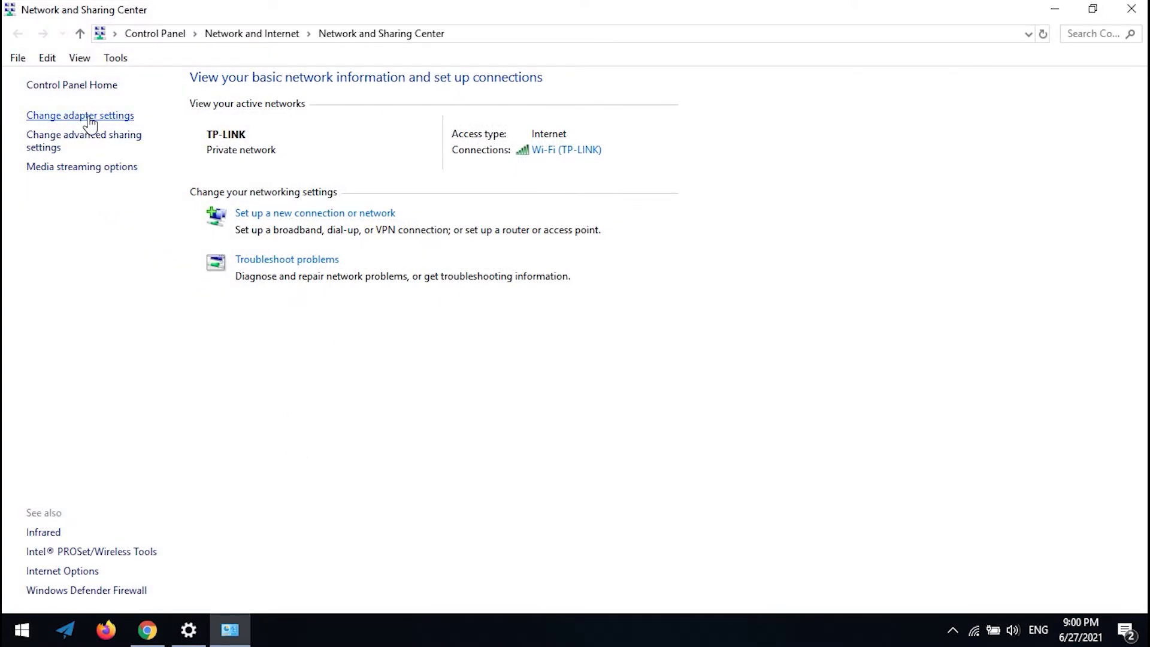
pyautogui.click(85, 119)
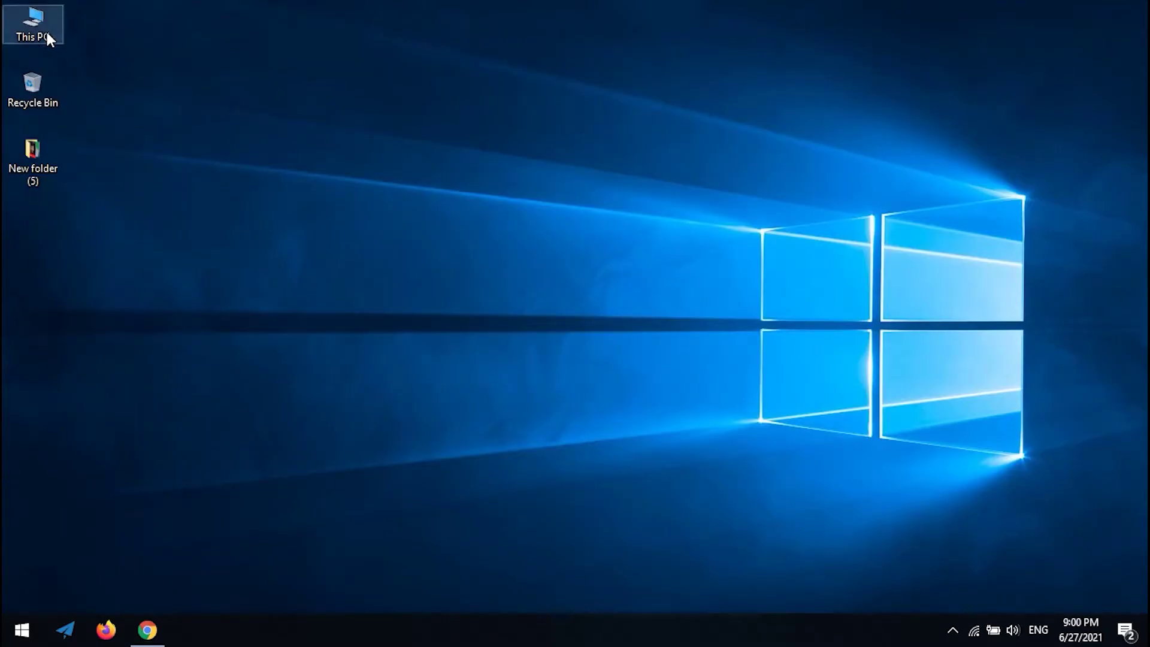
# Open Device Manager from This PC's Properties and maximize it to show Network adapters.
pyautogui.rightClick(45, 31)
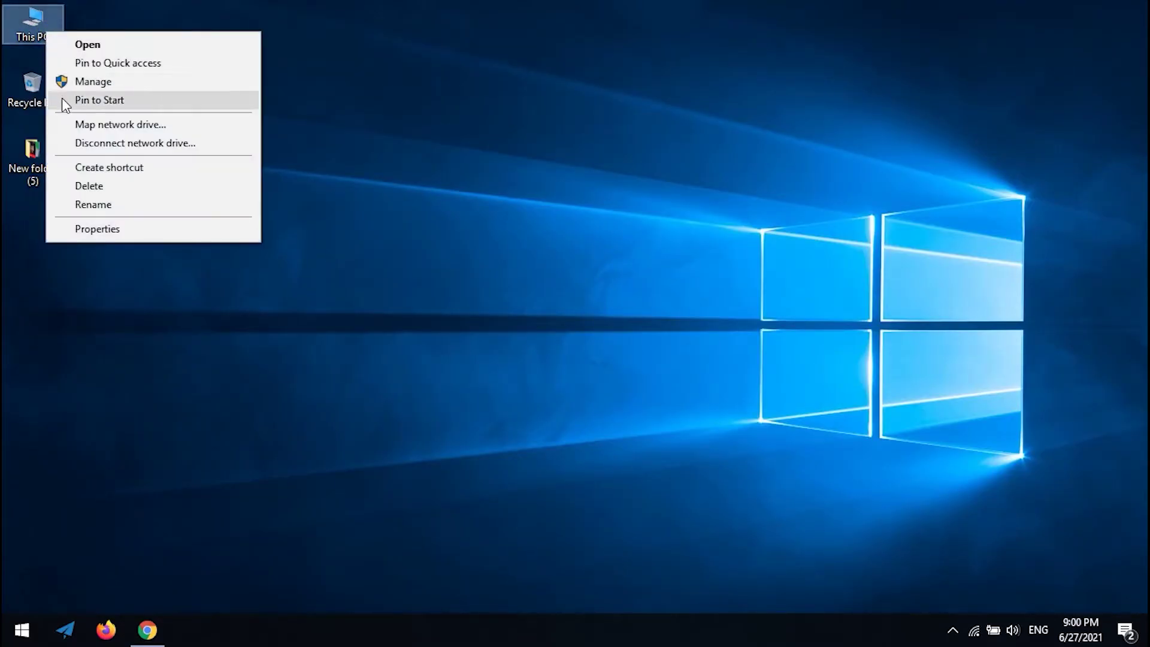
pyautogui.click(95, 227)
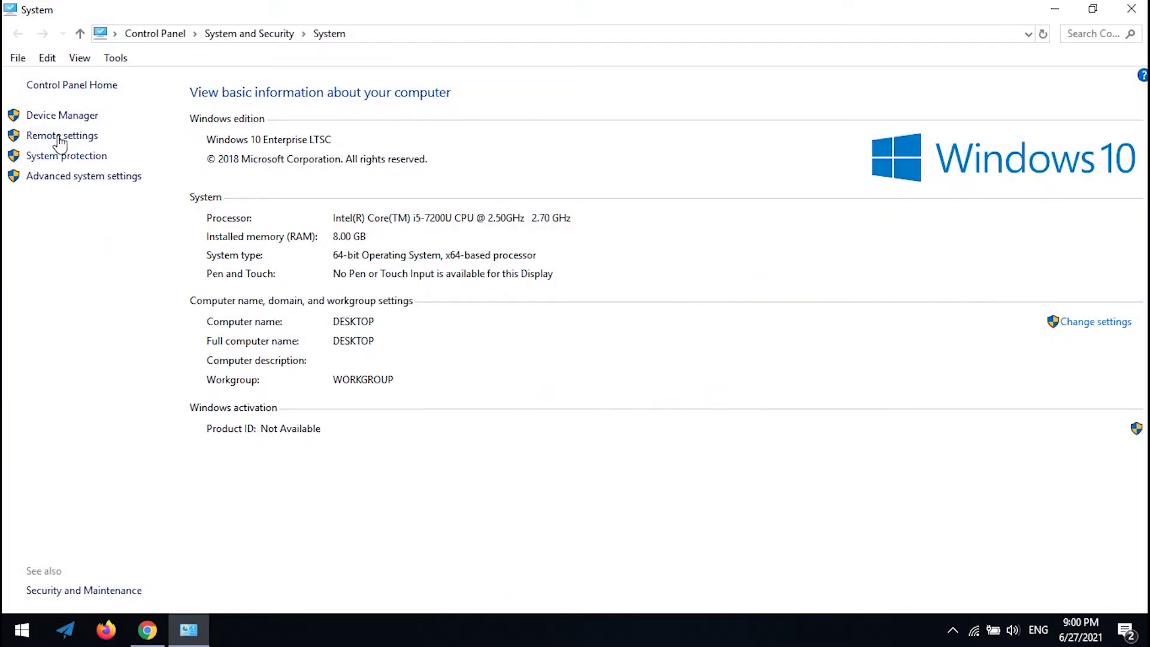
pyautogui.click(36, 117)
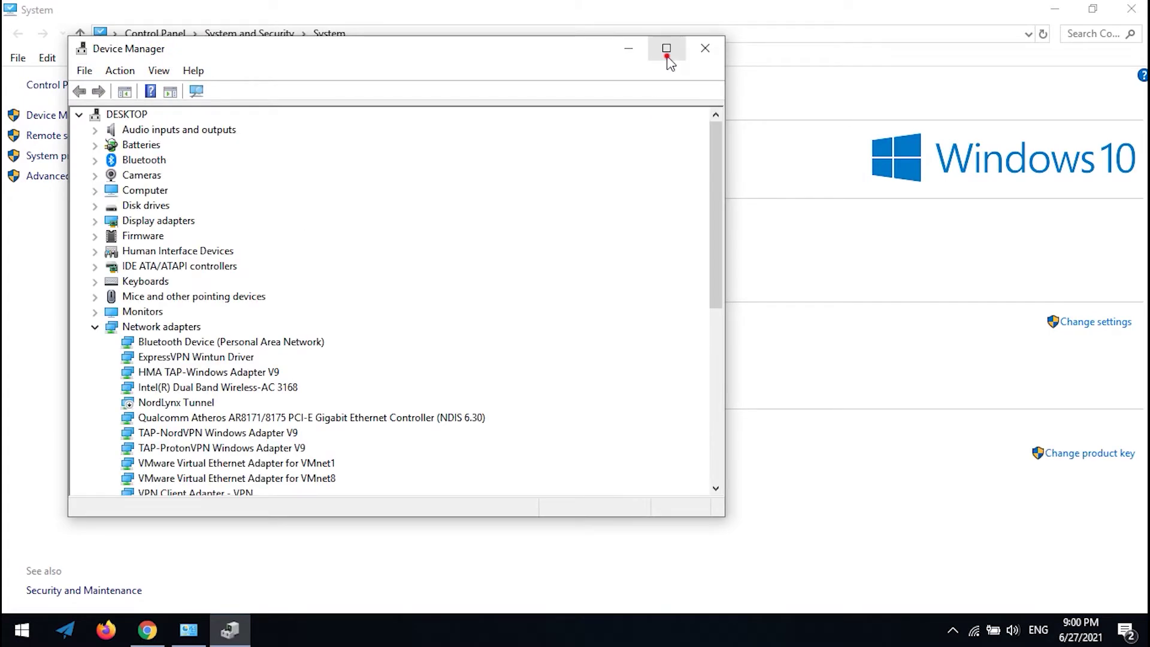
pyautogui.click(667, 50)
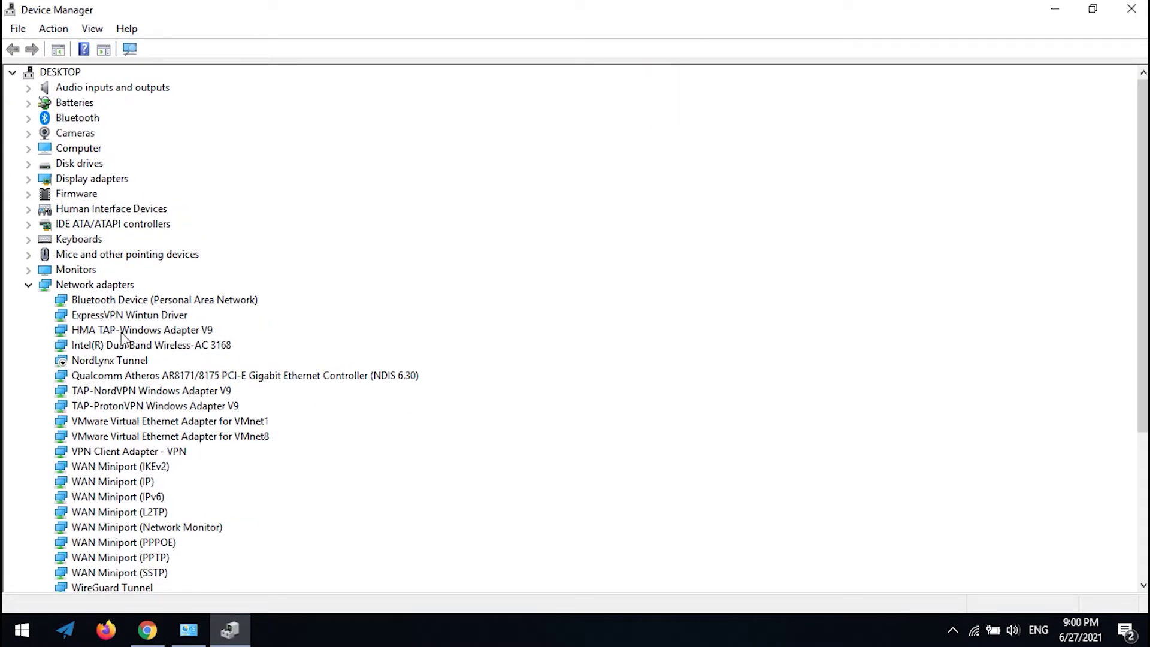
# Auto-search for a newer Qualcomm Atheros Ethernet driver (already current), then restart the computer.
pyautogui.click(187, 377)
pyautogui.rightClick(187, 380)
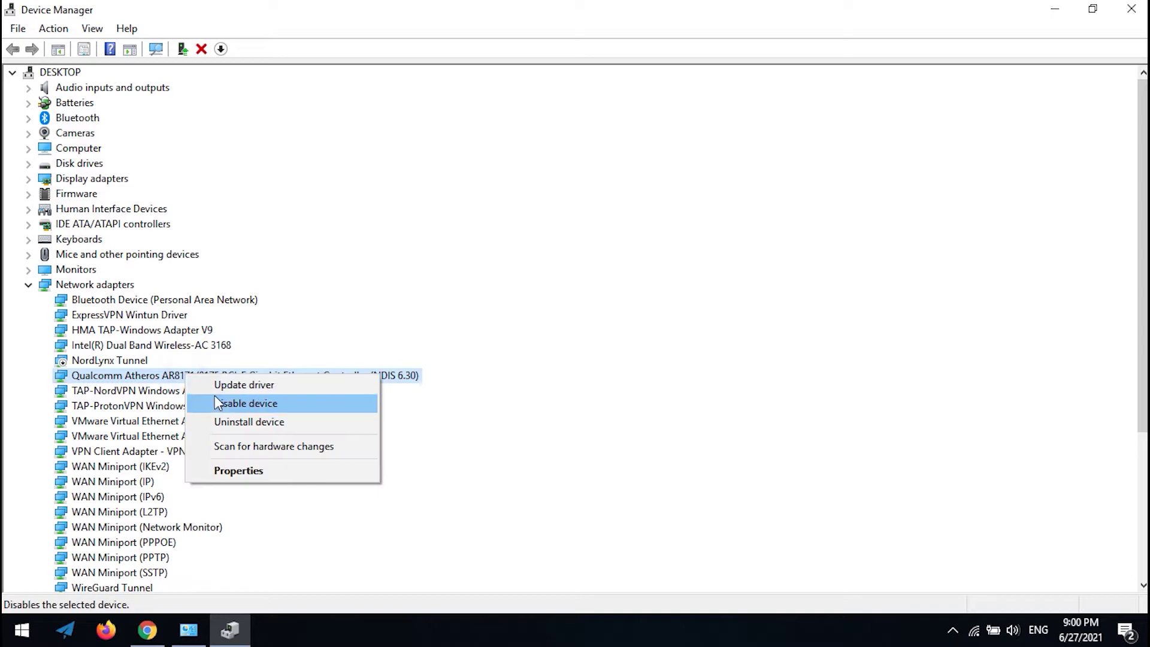
pyautogui.click(270, 386)
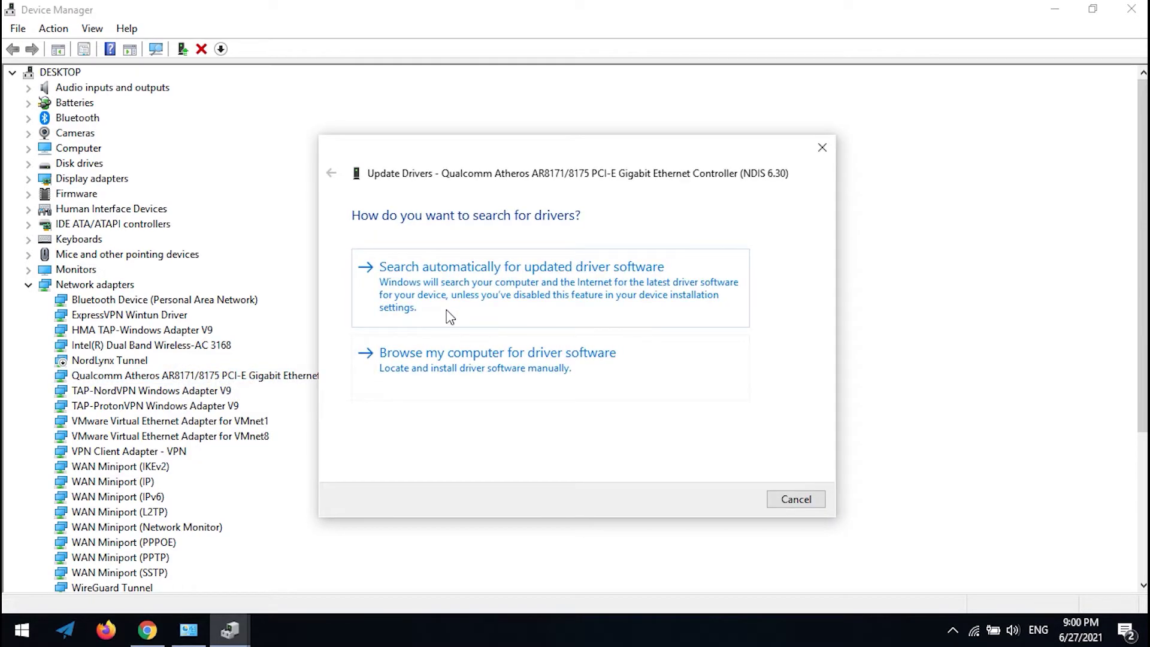
pyautogui.click(450, 316)
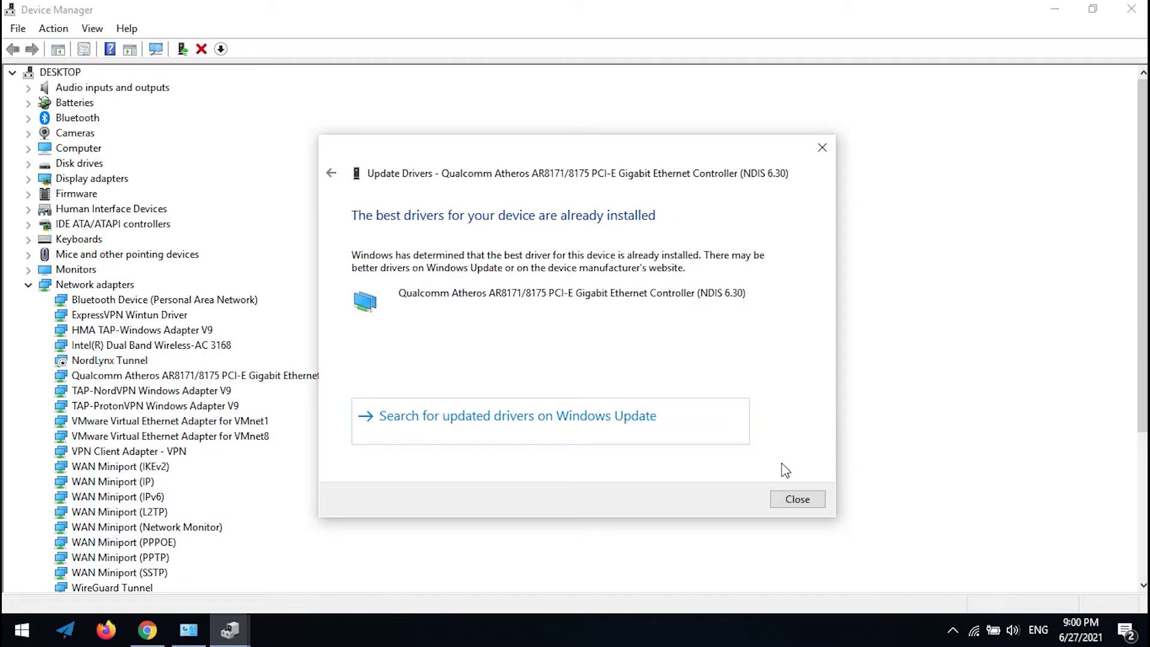
pyautogui.click(791, 503)
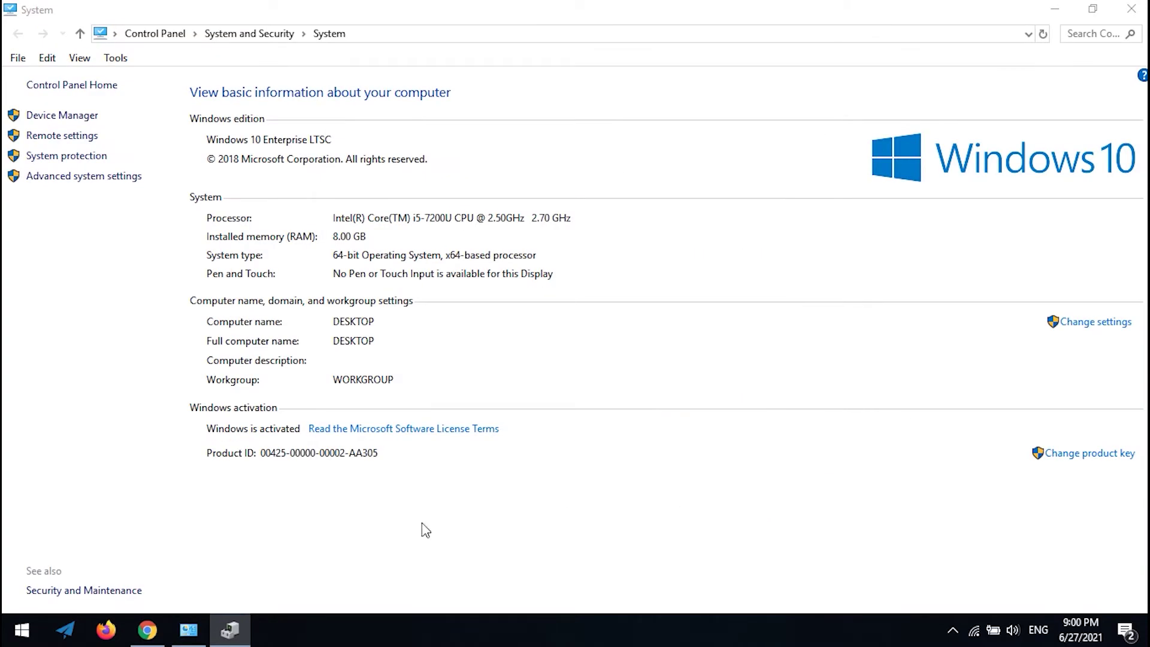
pyautogui.click(13, 623)
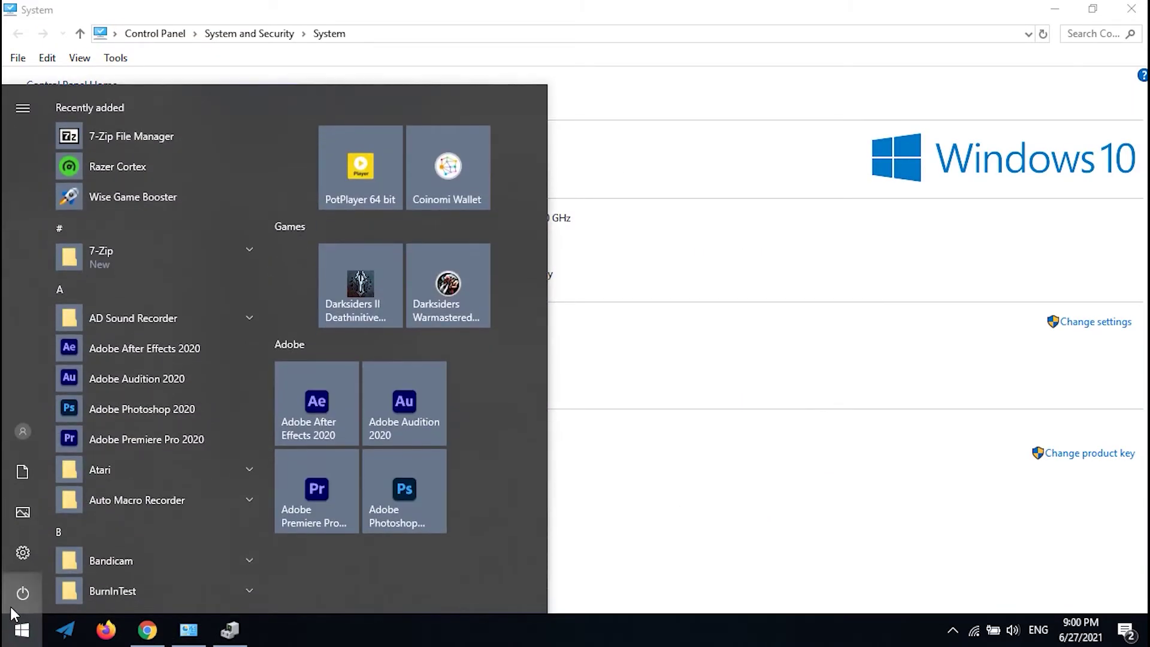
pyautogui.click(23, 593)
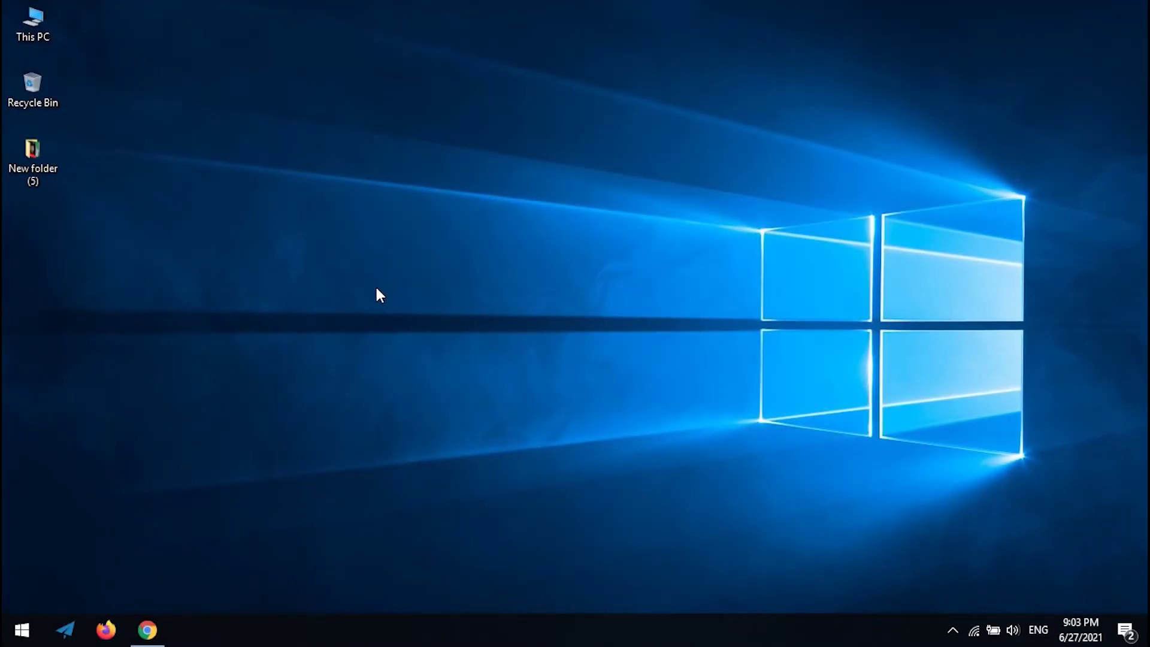
# Search Start for cmd and run Command Prompt as administrator.
pyautogui.press('super')
pyautogui.write('cmd')
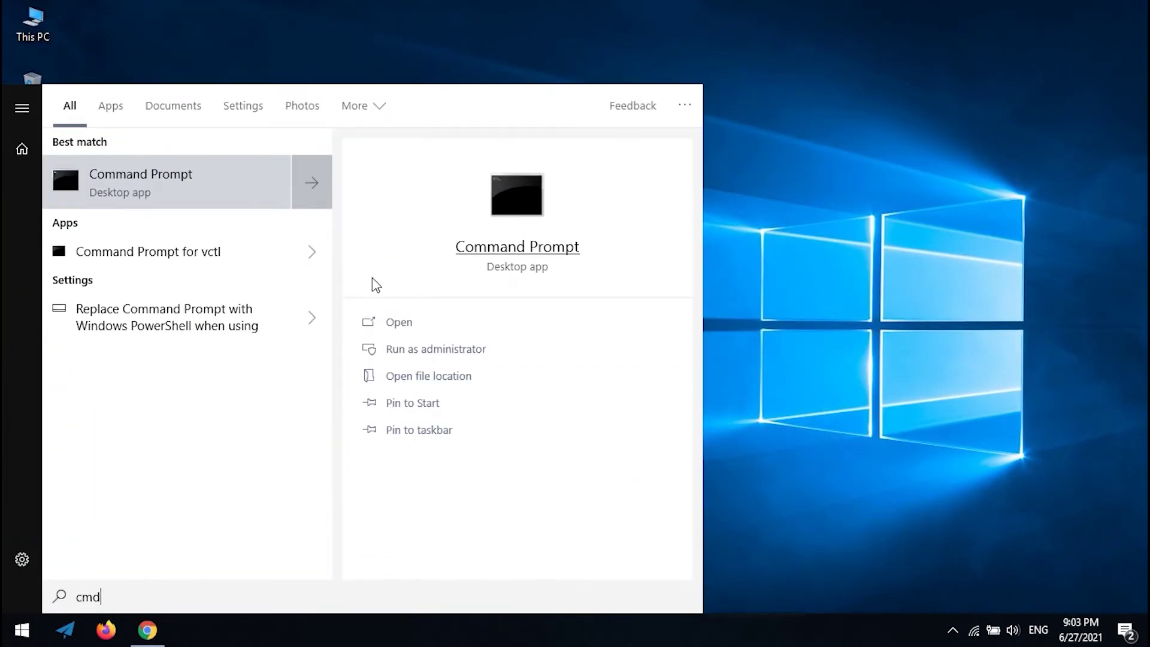
pyautogui.rightClick(251, 185)
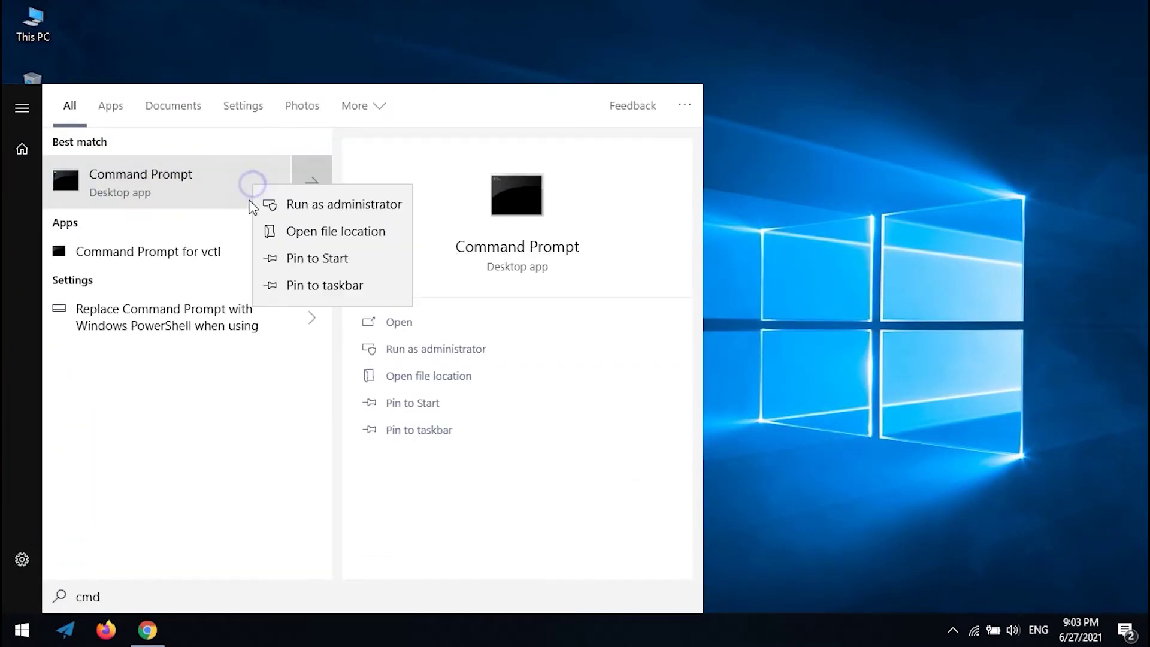
pyautogui.click(347, 208)
pyautogui.click(753, 189)
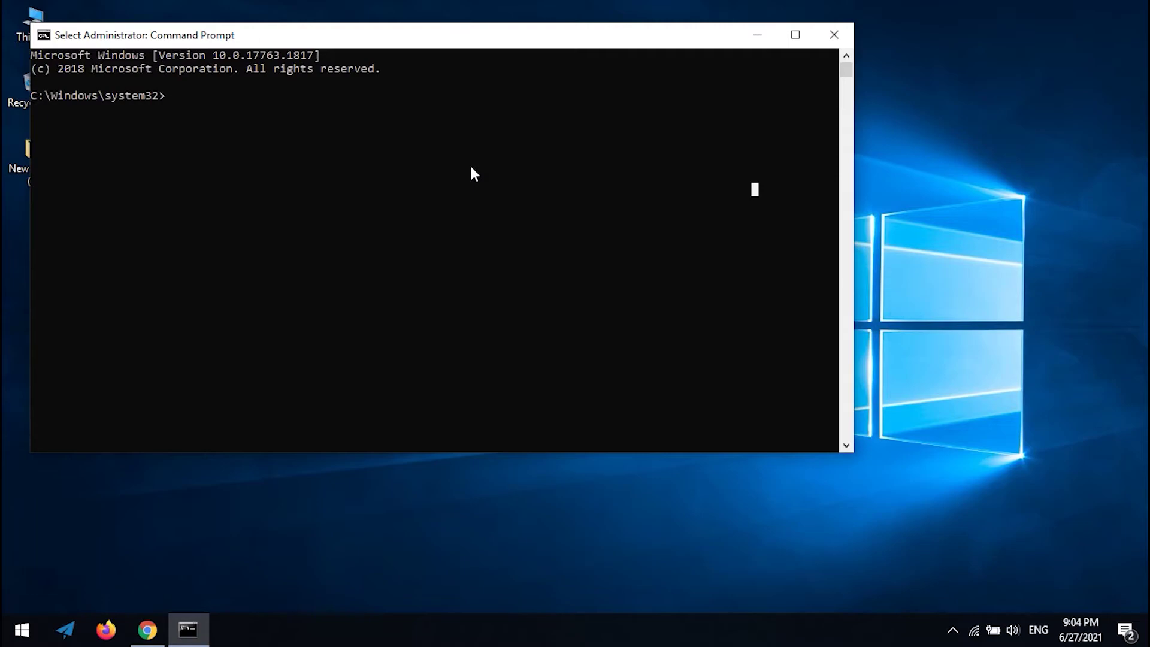
# Run netsh winsock reset catalog to reset the Winsock catalog.
pyautogui.write('ne')
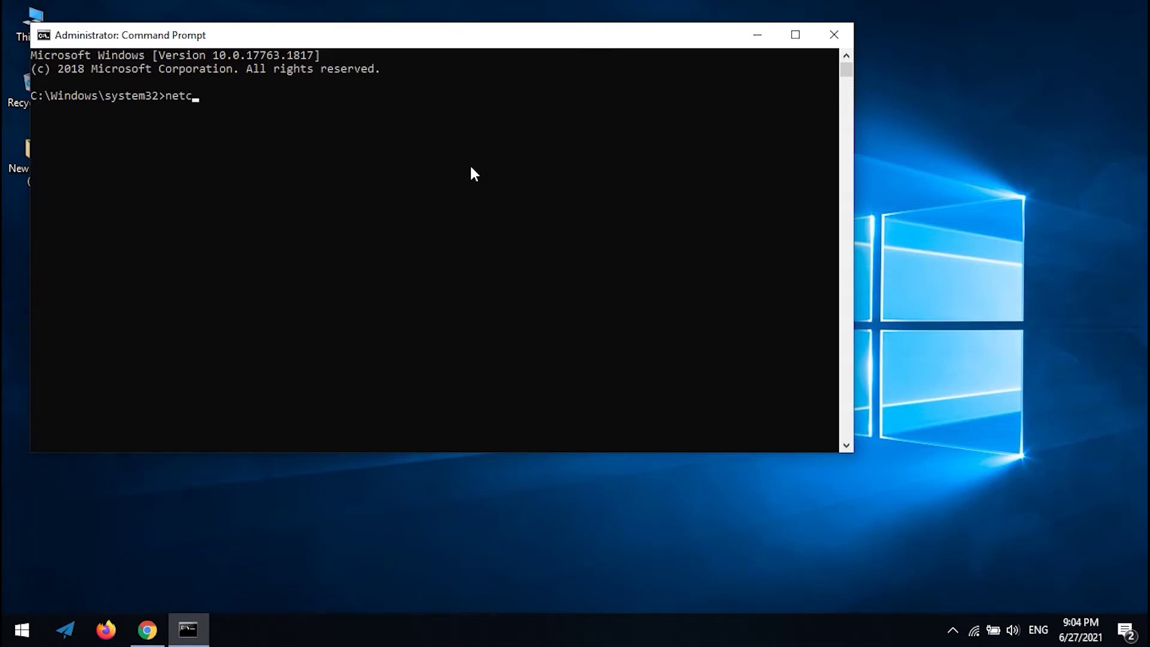
pyautogui.write('tsh winsock s')
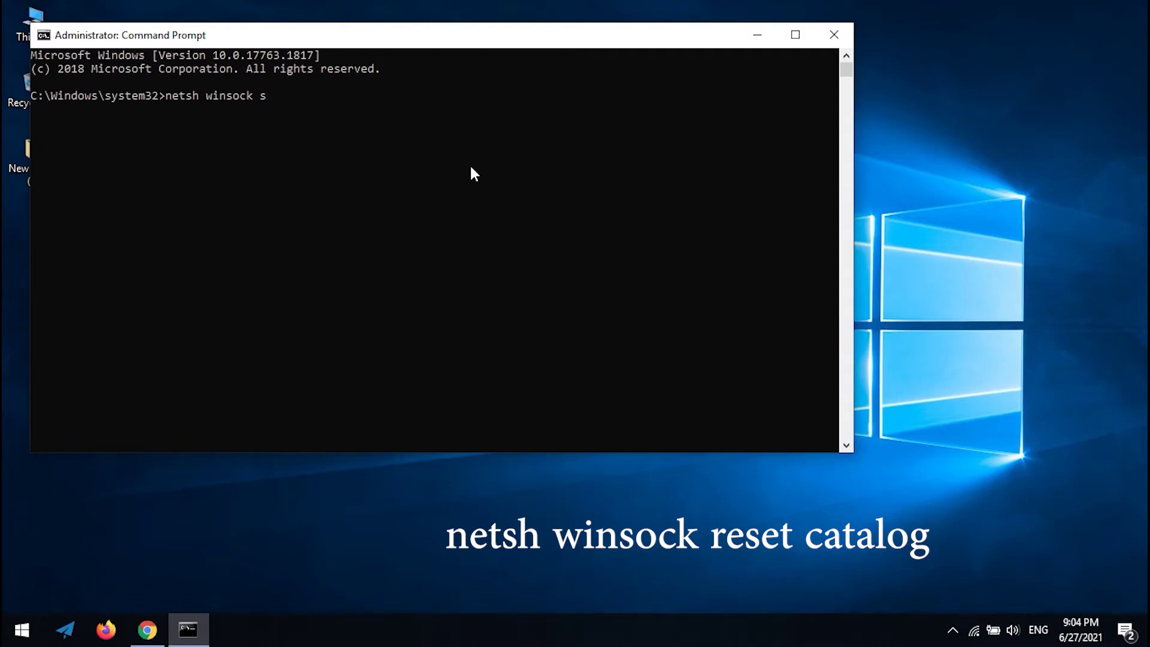
pyautogui.press('BackSpace')
pyautogui.press('BackSpace')
pyautogui.write('rest')
pyautogui.write('t')
pyautogui.write(' catalo')
pyautogui.write('g')
pyautogui.press('Return')
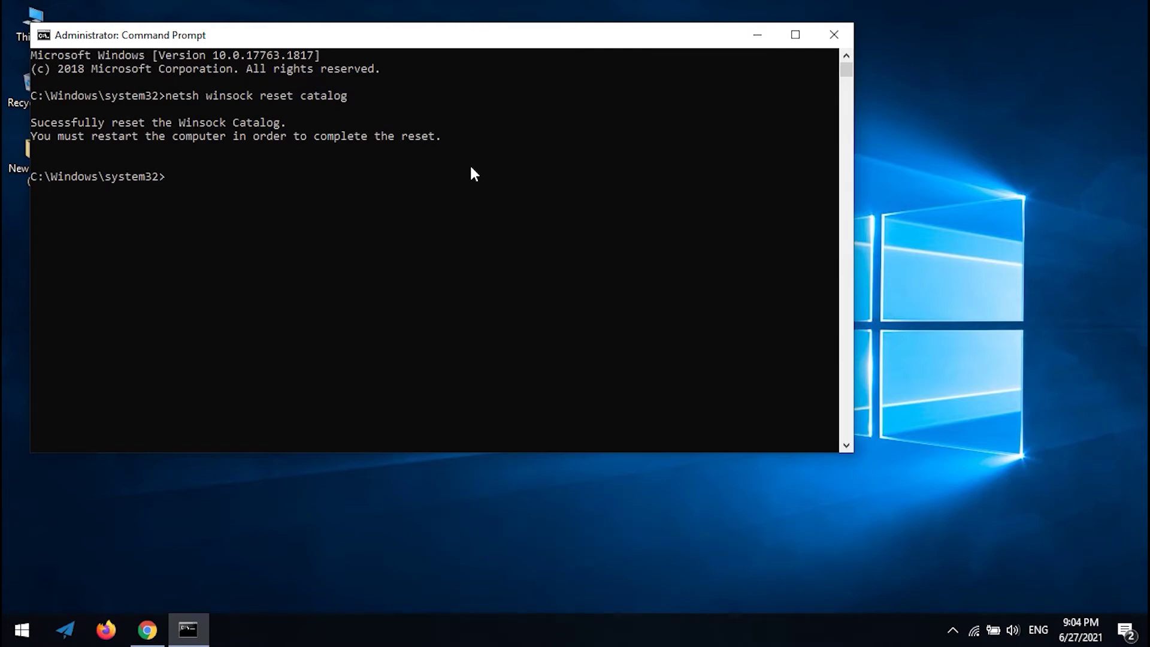
# Run netsh int ipv4 reset reset.log to reset the IPv4 stack.
pyautogui.write('net')
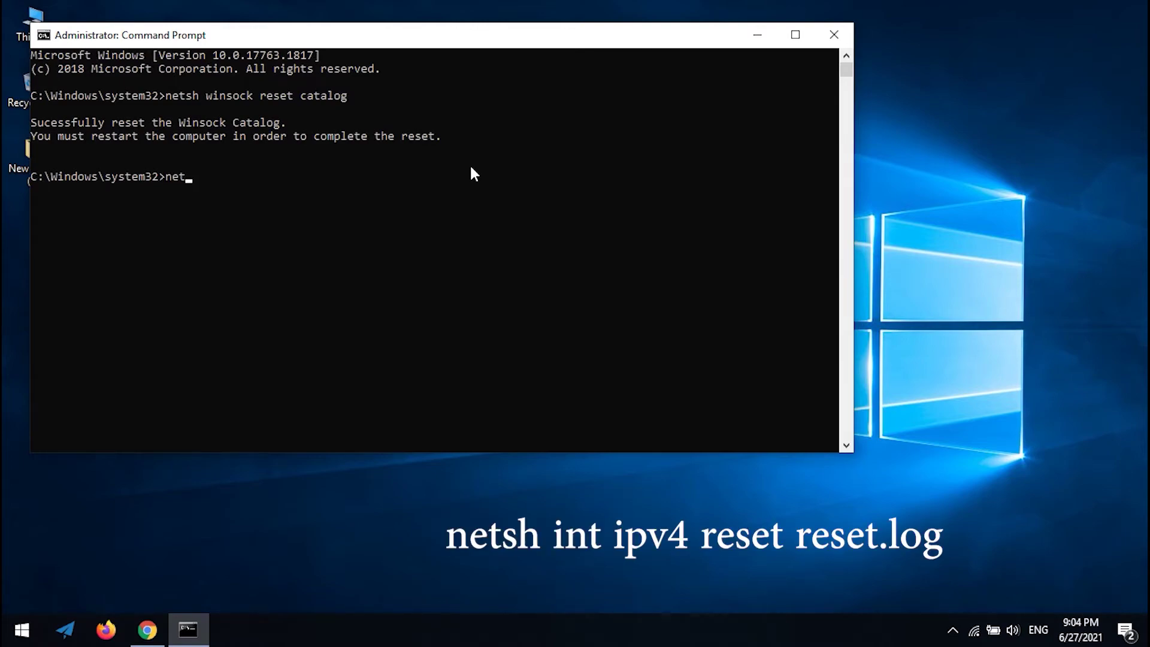
pyautogui.write('sh int ipv4 reset reset.log')
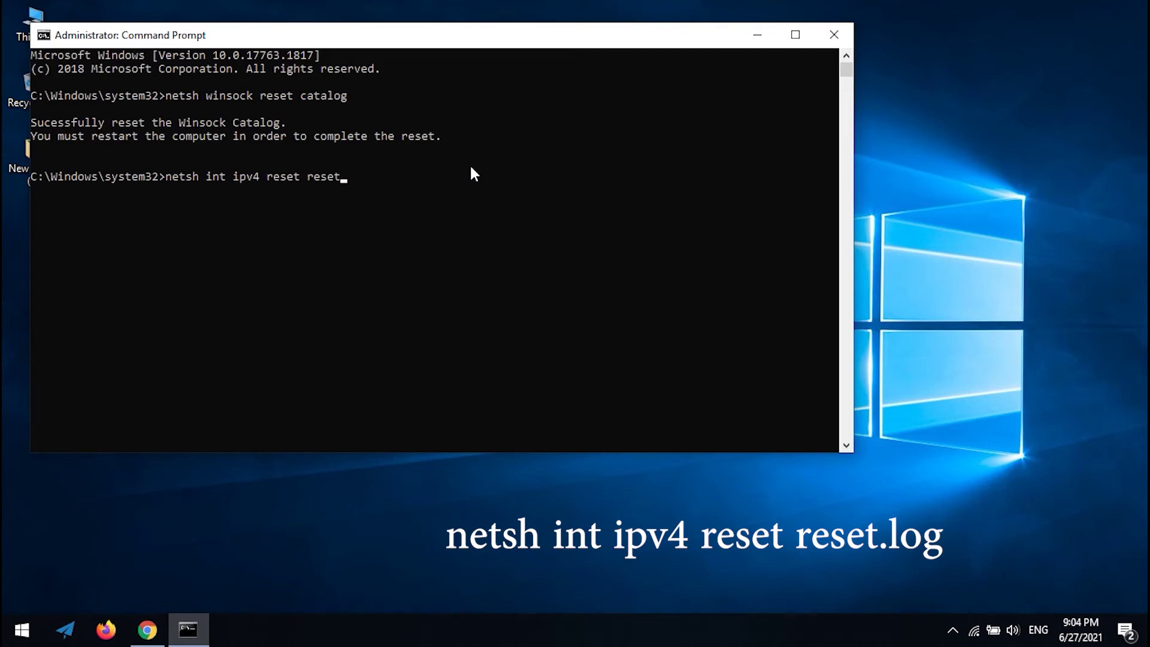
pyautogui.press('Return')
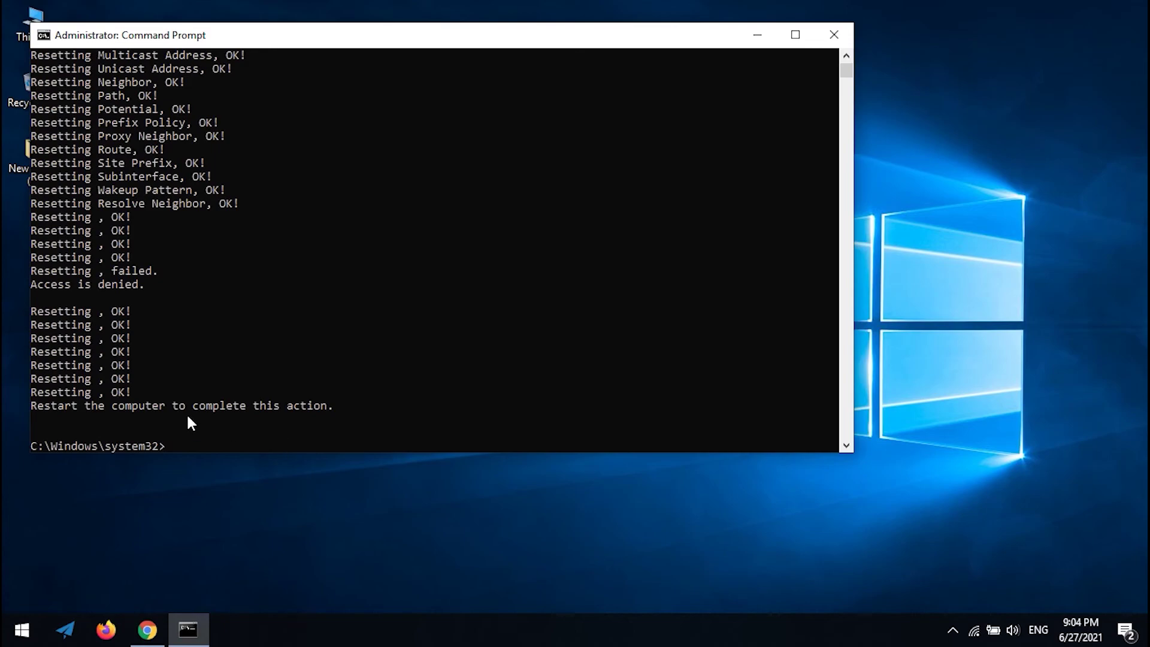
# Restart the computer to apply the Winsock and IPv4 resets.
pyautogui.click(9, 633)
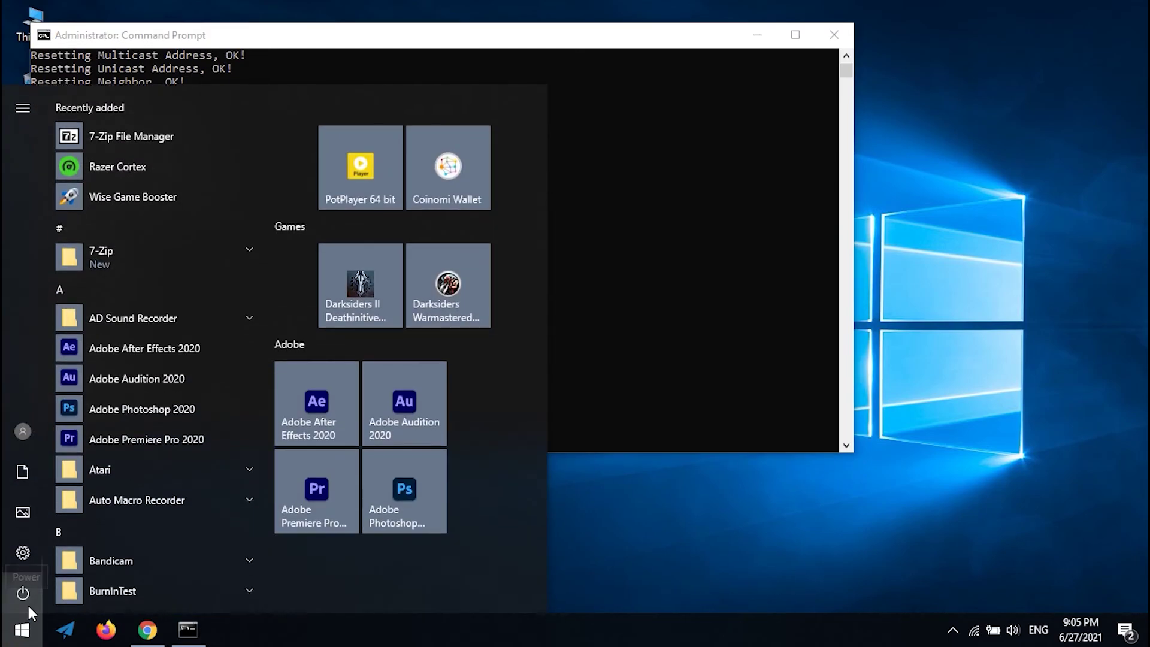
pyautogui.click(24, 608)
pyautogui.click(64, 545)
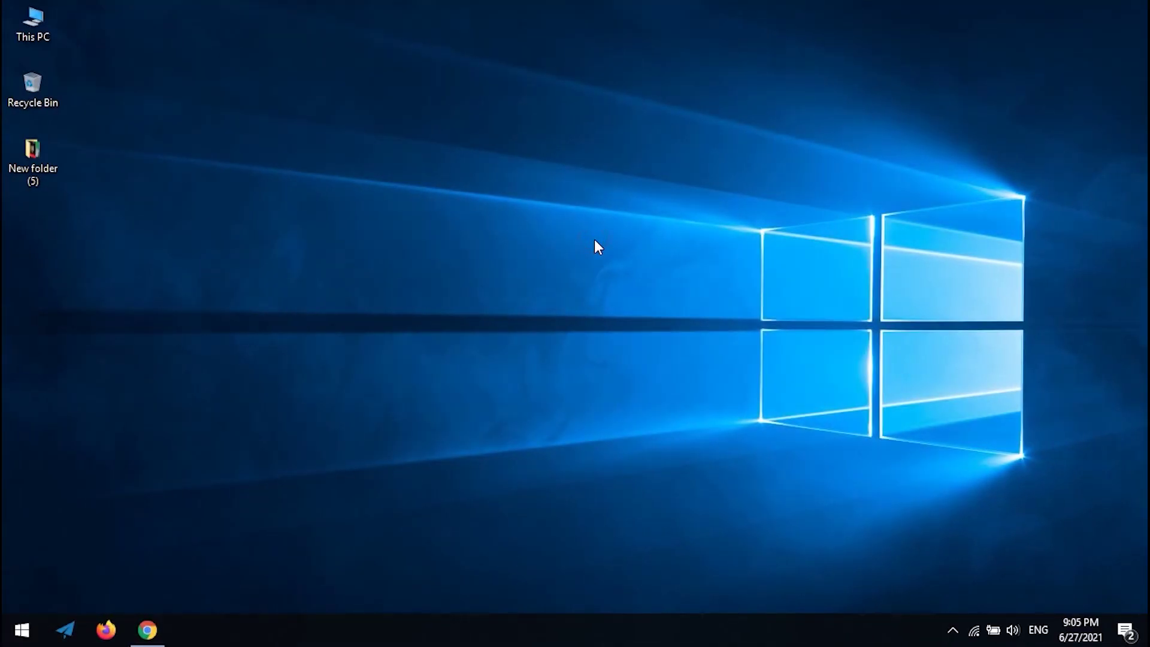
# Reopen Device Manager from the computer's Properties and maximize it.
pyautogui.rightClick(48, 17)
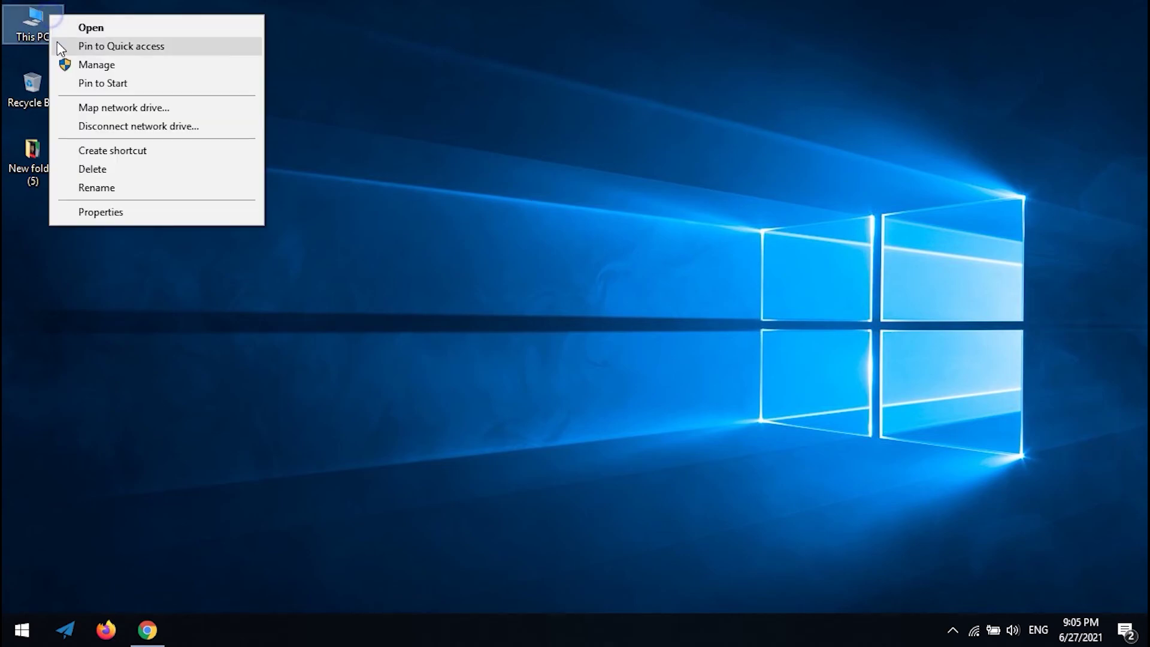
pyautogui.click(109, 213)
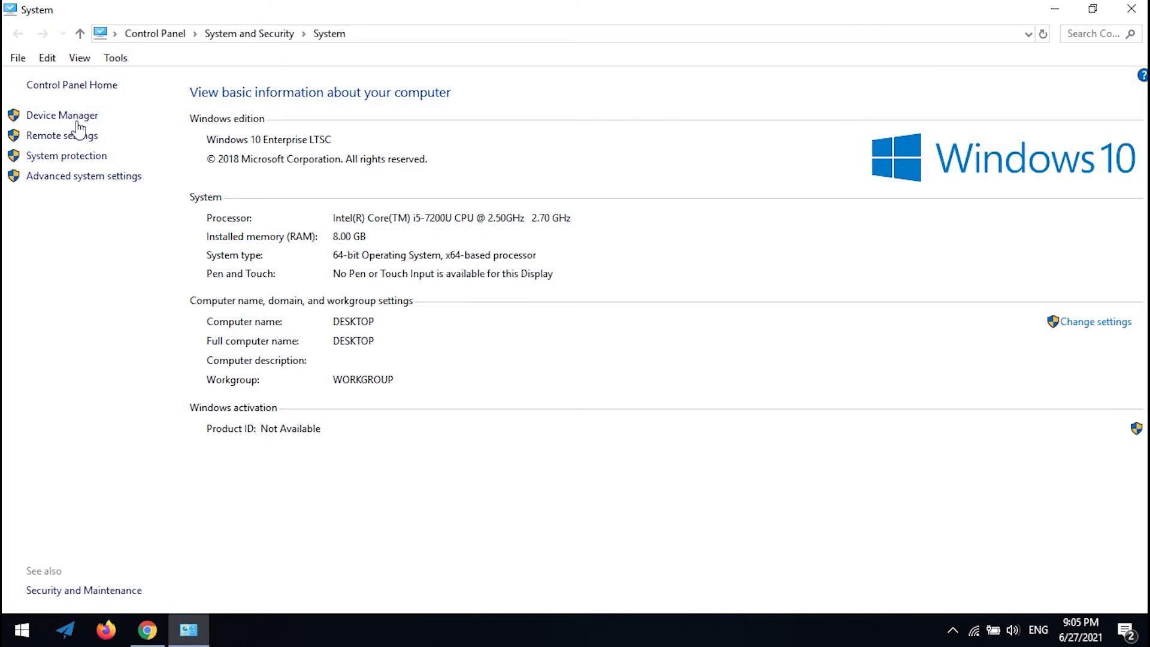
pyautogui.click(77, 117)
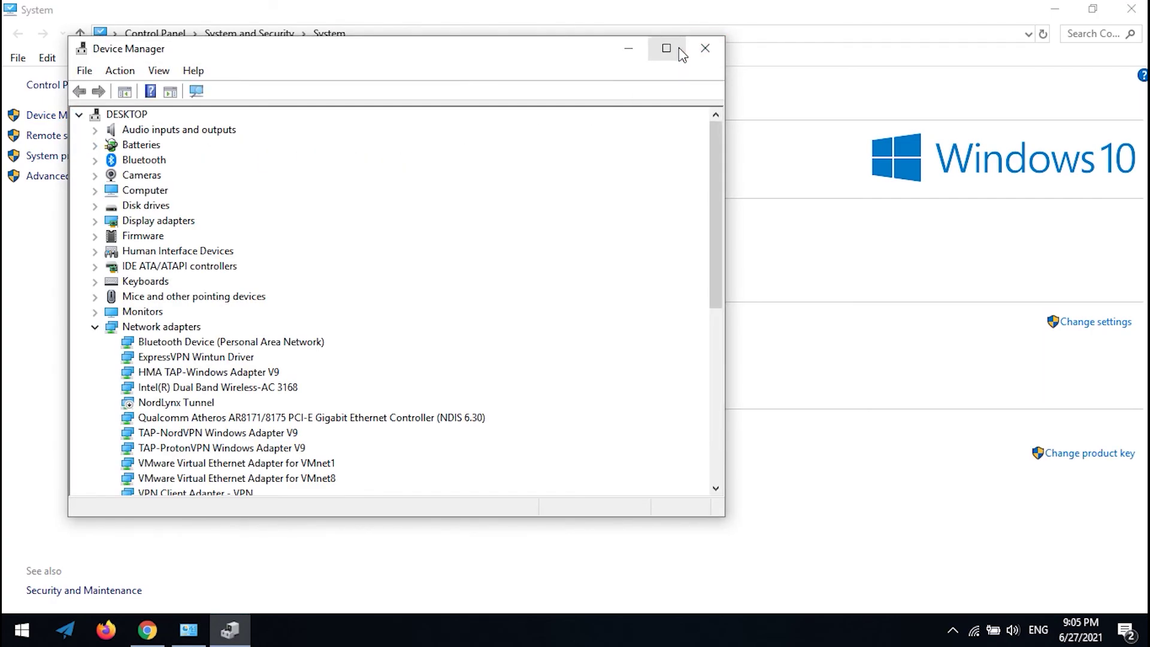
pyautogui.click(677, 48)
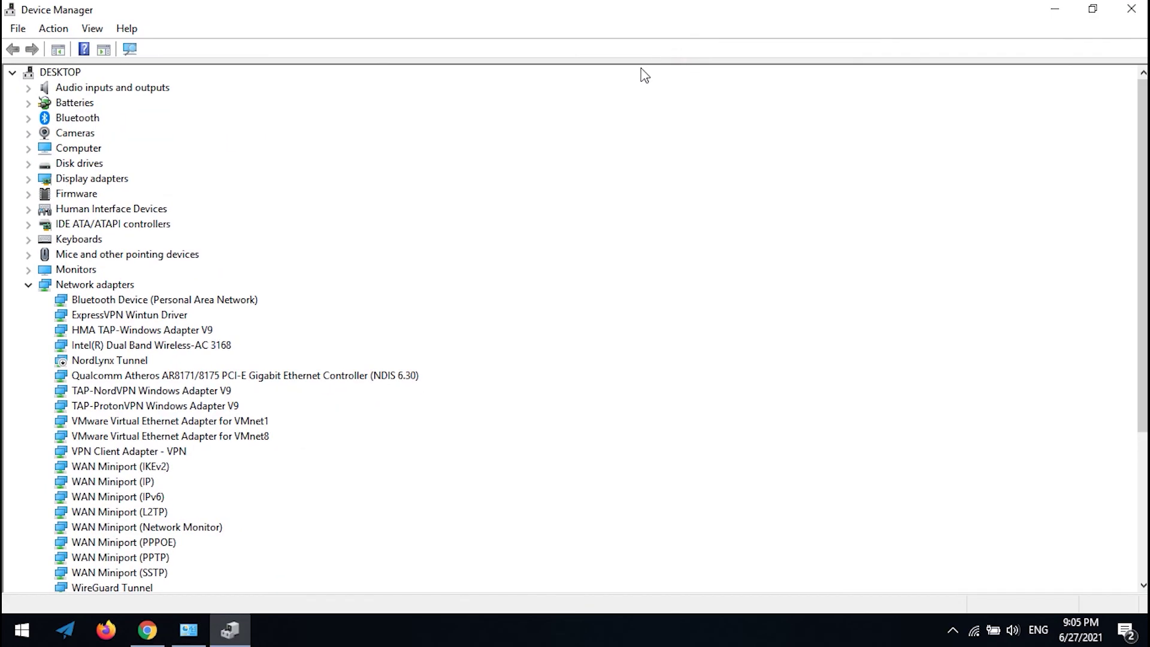
# Scan for hardware changes from the Qualcomm Atheros Ethernet controller and review the refreshed device list.
pyautogui.rightClick(304, 378)
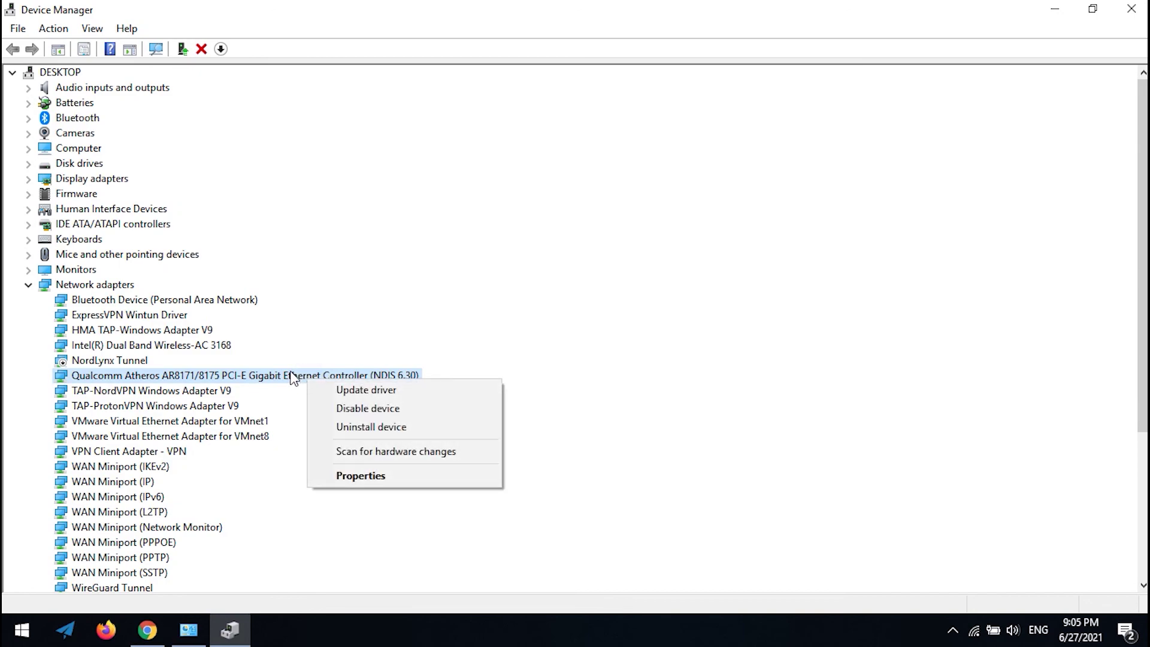
pyautogui.click(355, 451)
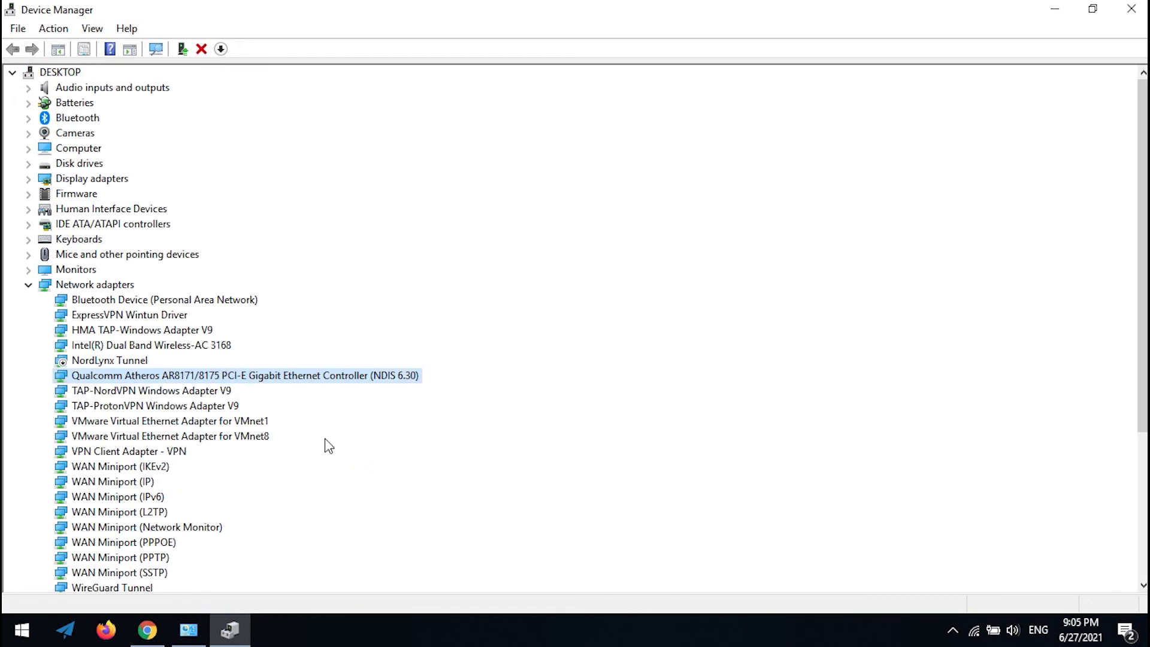
pyautogui.scroll(-5, 290, 433)
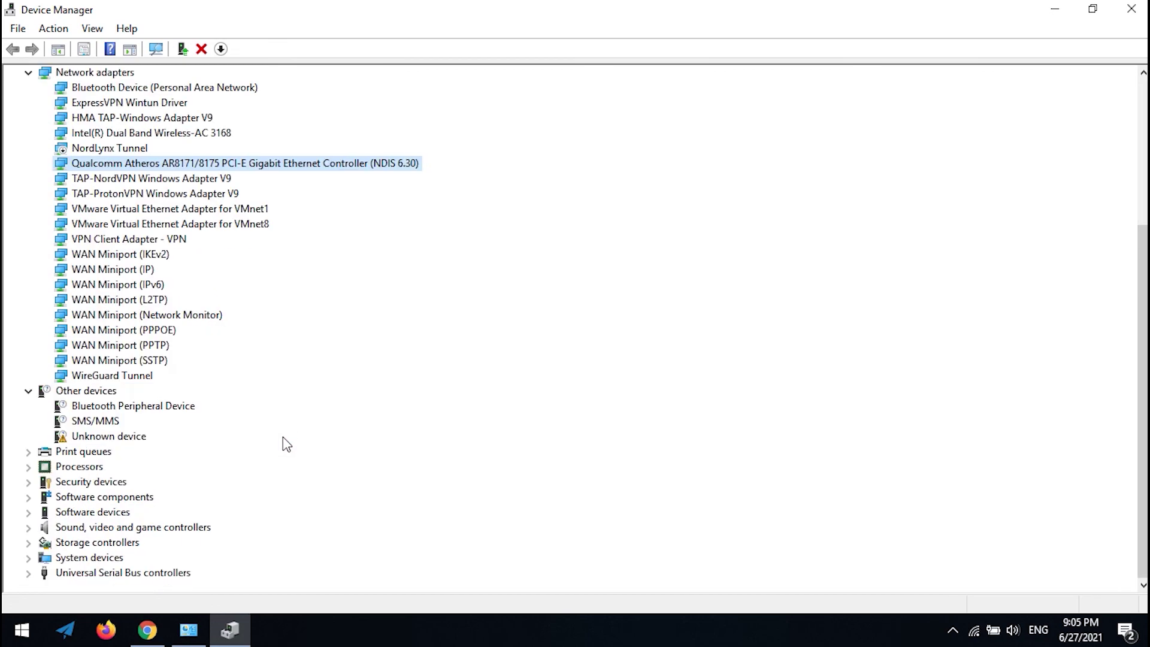